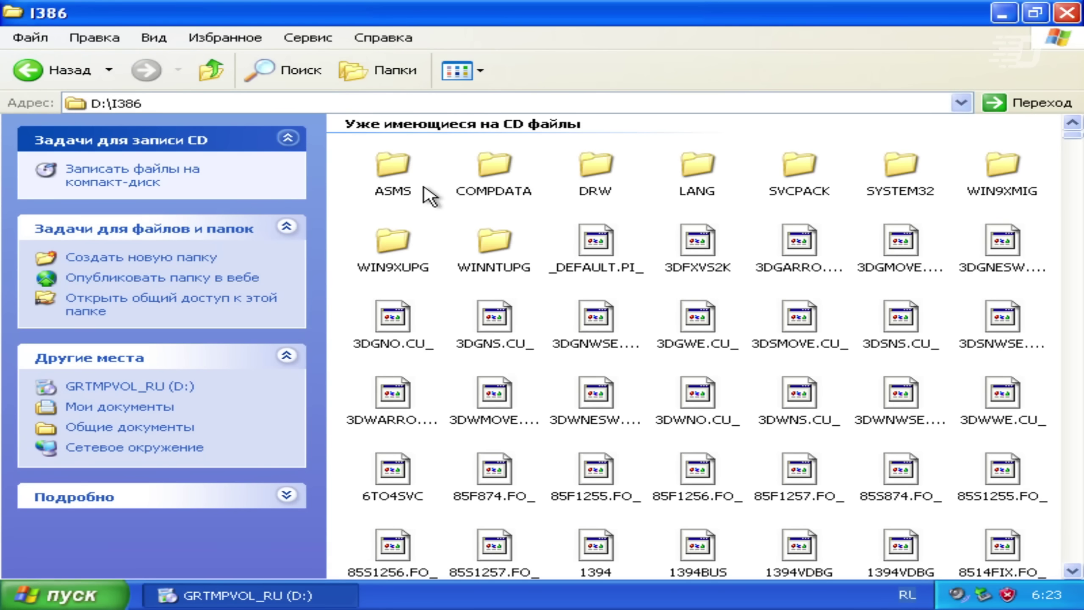
Step: Look inside the SVCPACK folder of I386 on drive D and return to the parent folders
{"action": "double_click", "coordinate": [799, 170]}
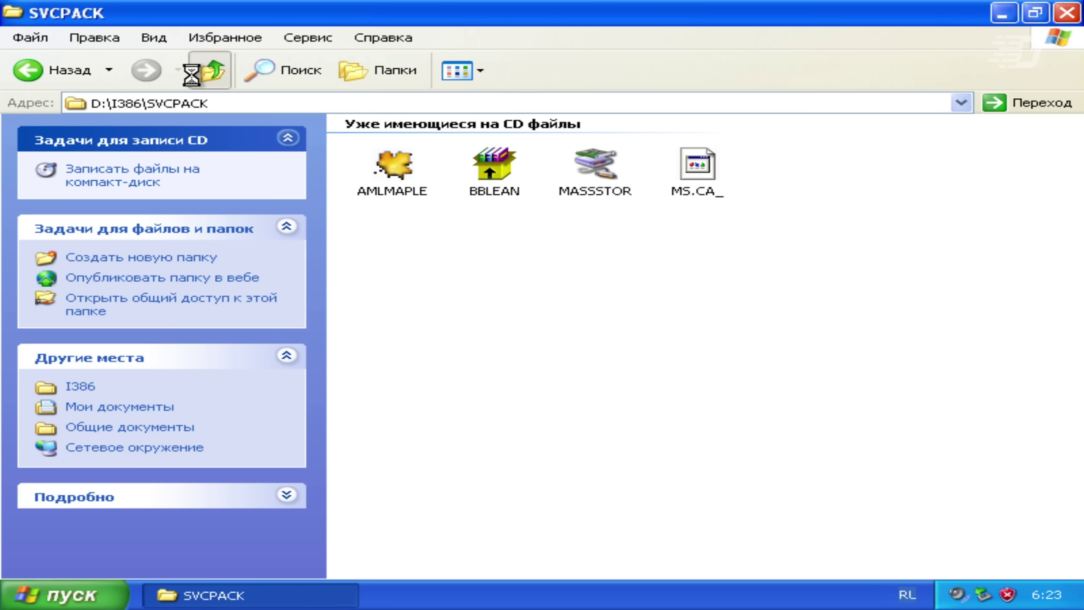
{"action": "left_click", "coordinate": [206, 72]}
{"action": "left_click", "coordinate": [205, 73]}
{"action": "left_click", "coordinate": [206, 73]}
{"action": "left_click", "coordinate": [207, 73]}
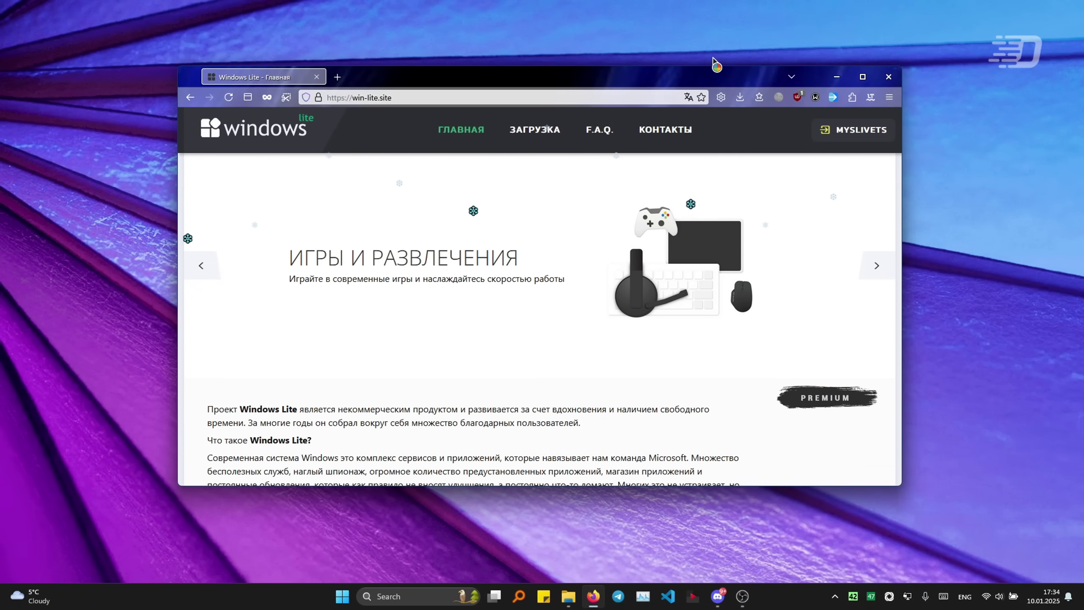
Step: Switch to the browser and examine the Windows Lite home page down through the list of removed components
{"action": "scroll", "coordinate": [569, 319], "scroll_direction": "down", "scroll_amount": 2}
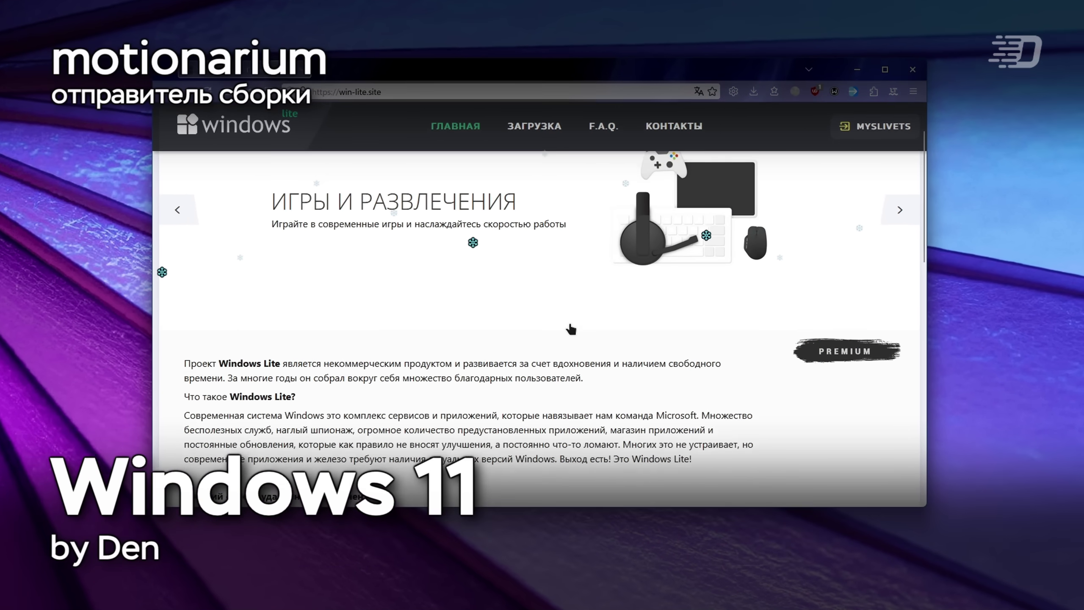
{"action": "scroll", "coordinate": [571, 328], "scroll_direction": "down", "scroll_amount": 4}
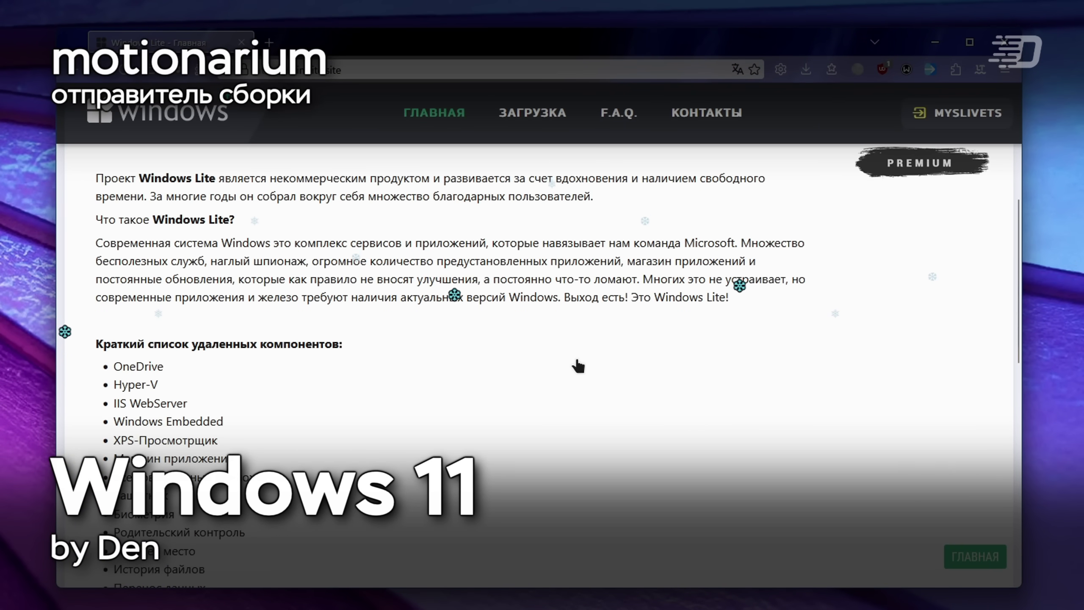
{"action": "scroll", "coordinate": [578, 366], "scroll_direction": "down", "scroll_amount": 8}
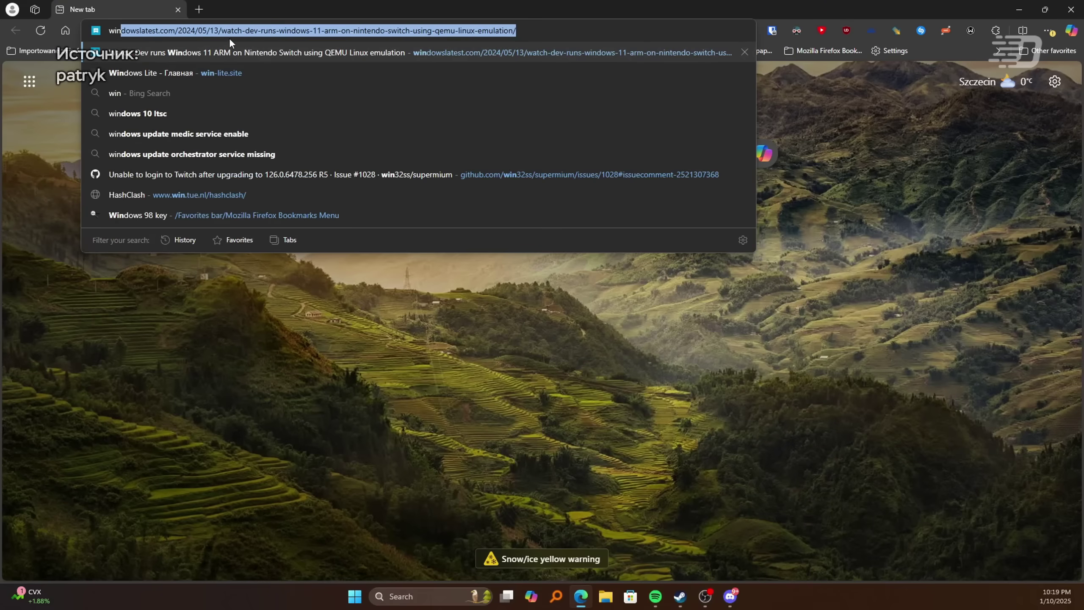
Step: Open the win-lite site and read its project description and the explanation of what Windows Lite is
{"action": "type", "text": "win-lite"}
{"action": "key", "text": "Return"}
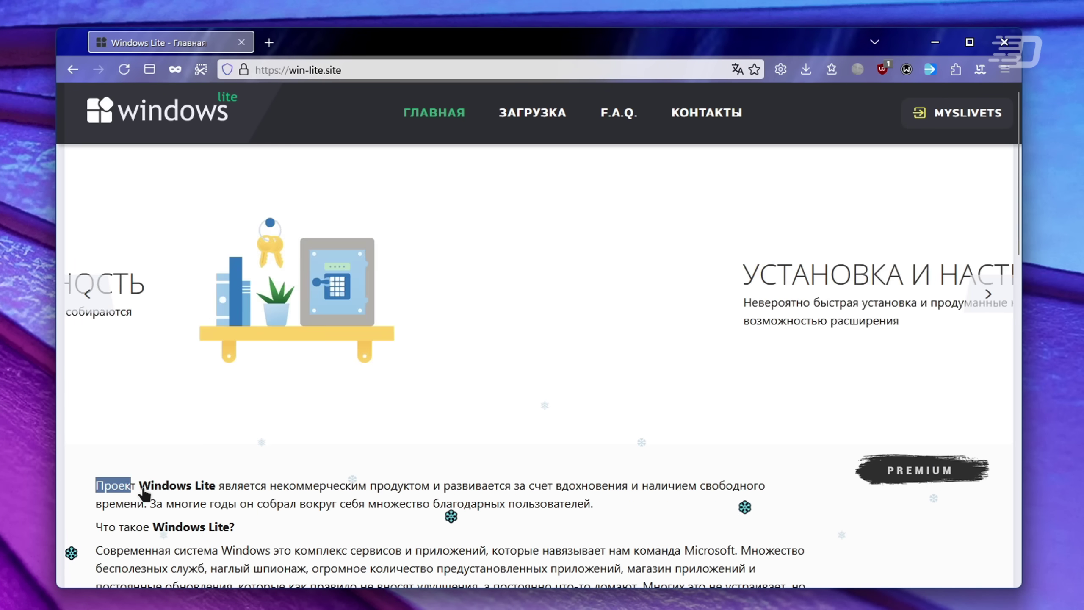
{"action": "left_click_drag", "start_coordinate": [145, 494], "coordinate": [591, 514]}
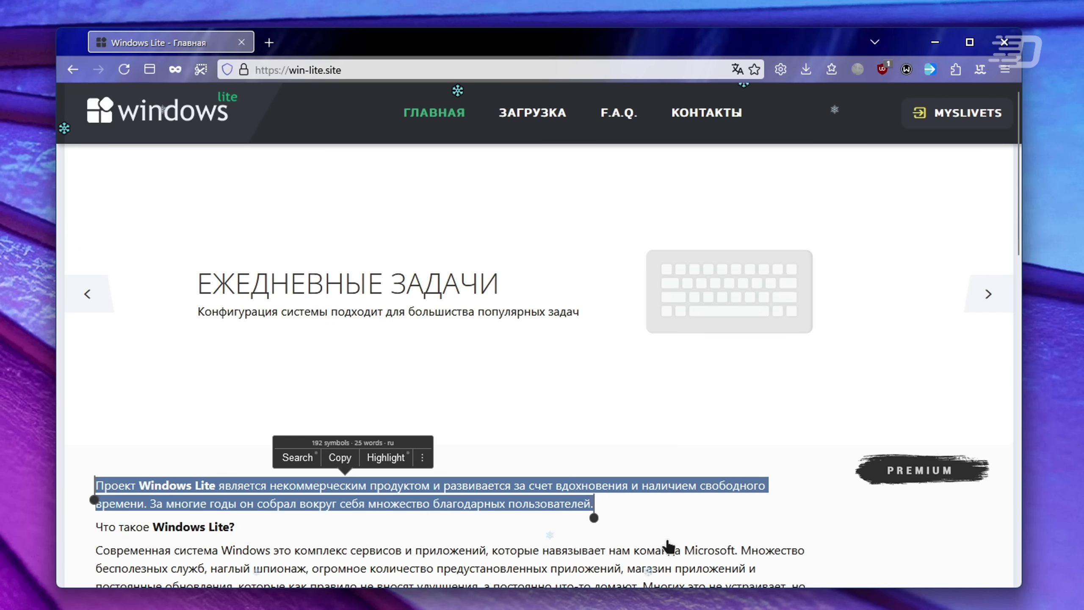
{"action": "scroll", "coordinate": [592, 554], "scroll_direction": "down", "scroll_amount": 6}
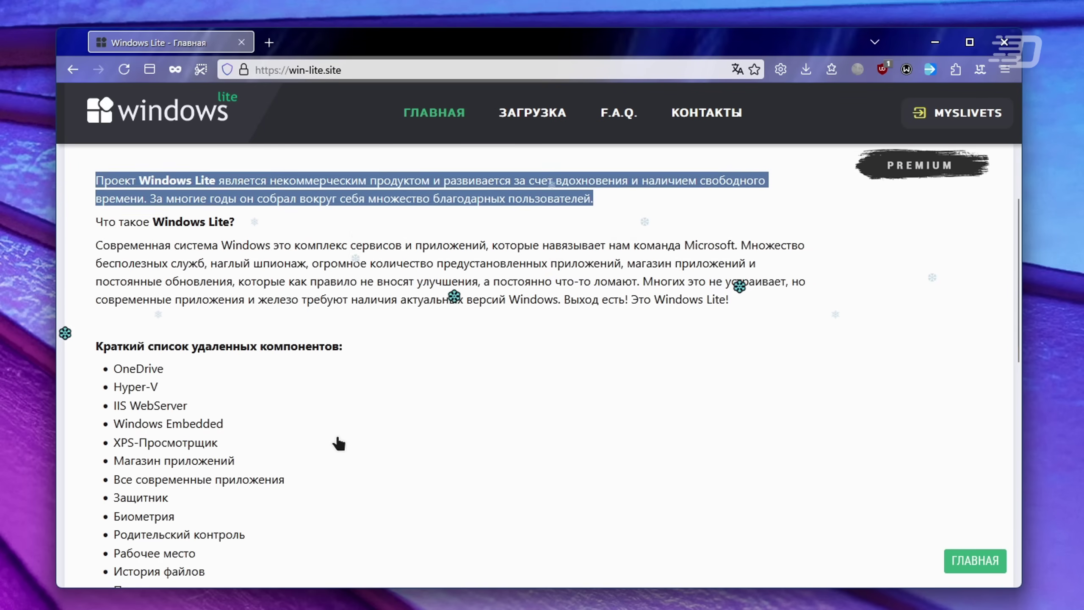
{"action": "left_click_drag", "start_coordinate": [96, 244], "coordinate": [639, 290]}
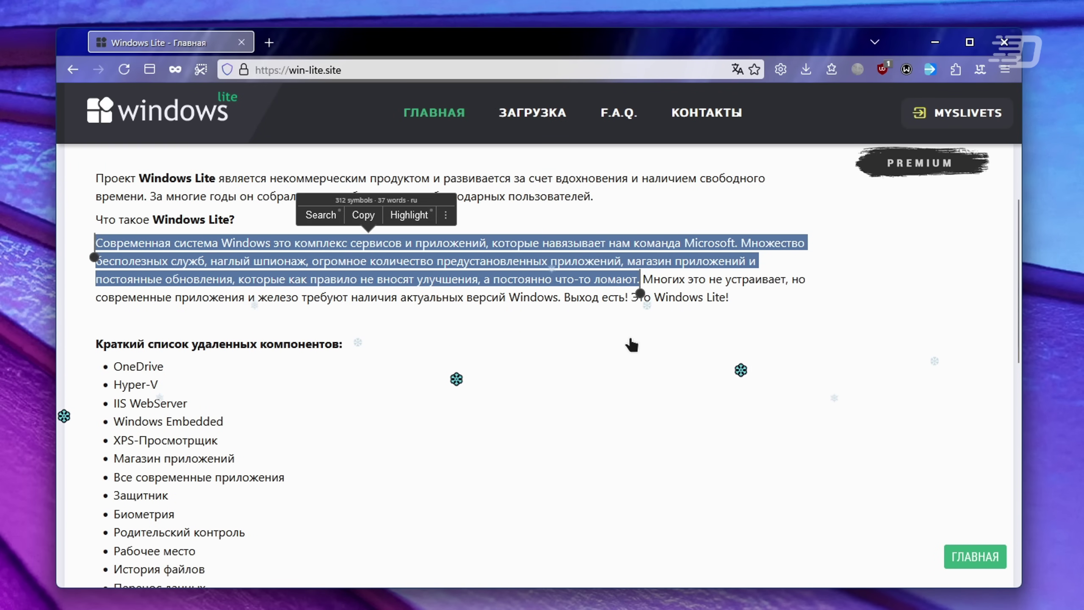
{"action": "left_click", "coordinate": [618, 376]}
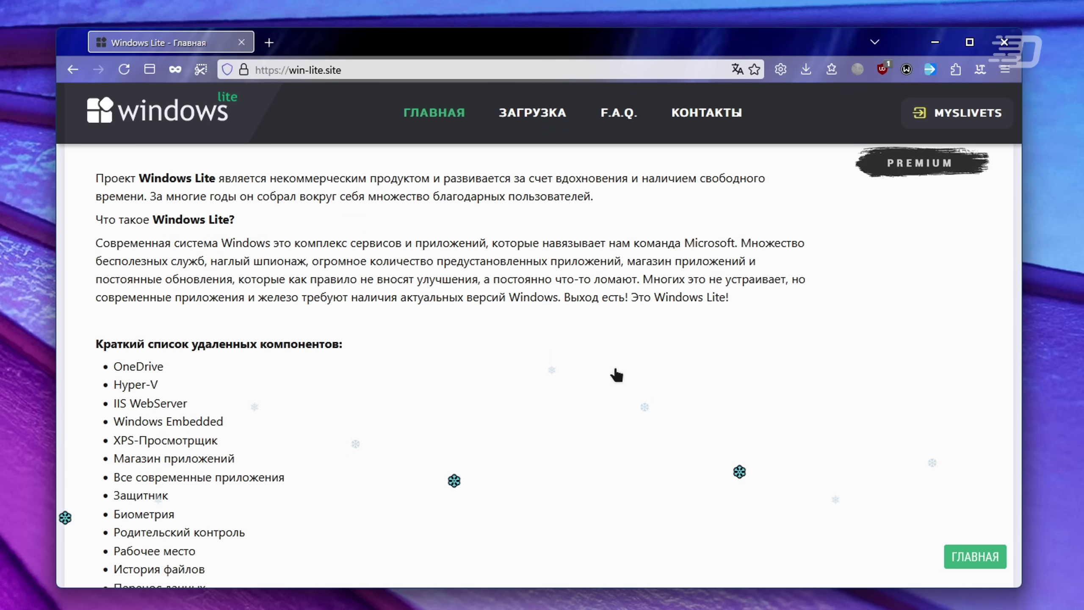
{"action": "scroll", "coordinate": [638, 370], "scroll_direction": "up", "scroll_amount": 5}
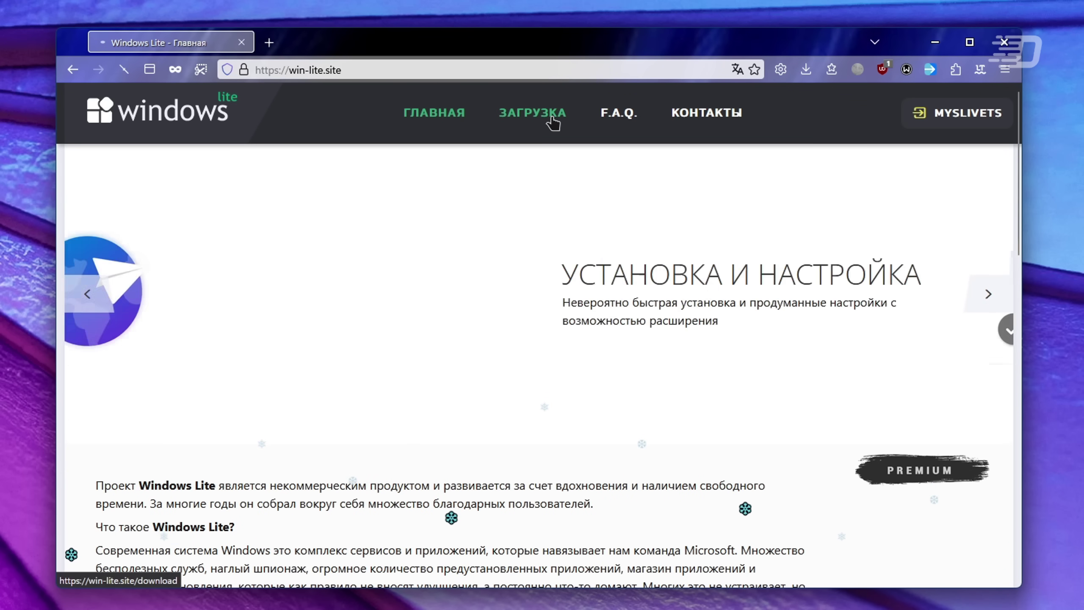
Step: Open the site's download page and go to the Windows 11 build's page
{"action": "left_click", "coordinate": [538, 115]}
{"action": "scroll", "coordinate": [278, 392], "scroll_direction": "down", "scroll_amount": 15}
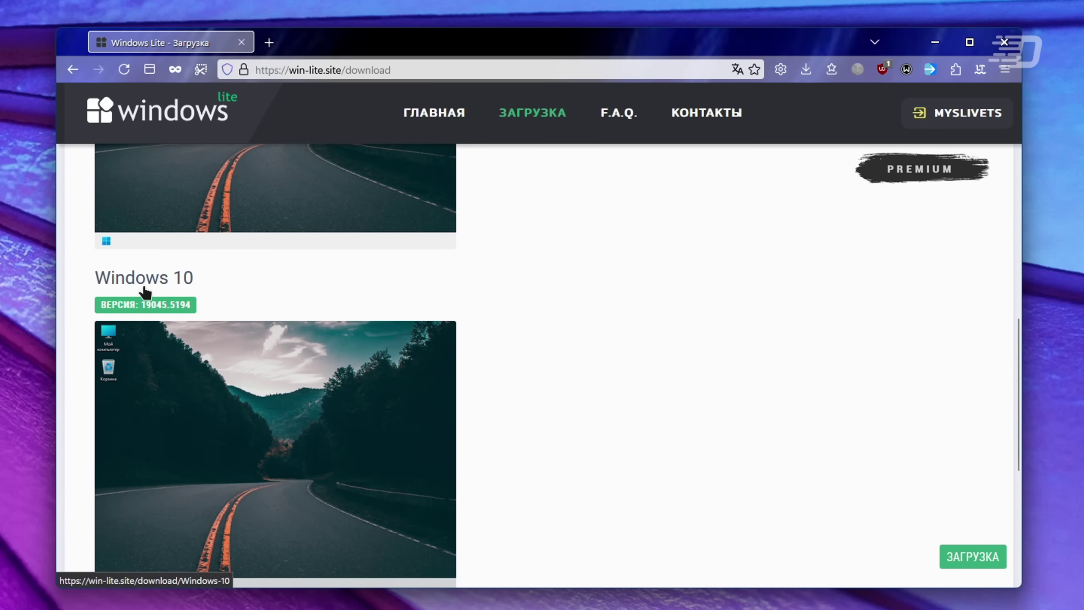
{"action": "scroll", "coordinate": [158, 256], "scroll_direction": "up", "scroll_amount": 5}
{"action": "left_click", "coordinate": [197, 209]}
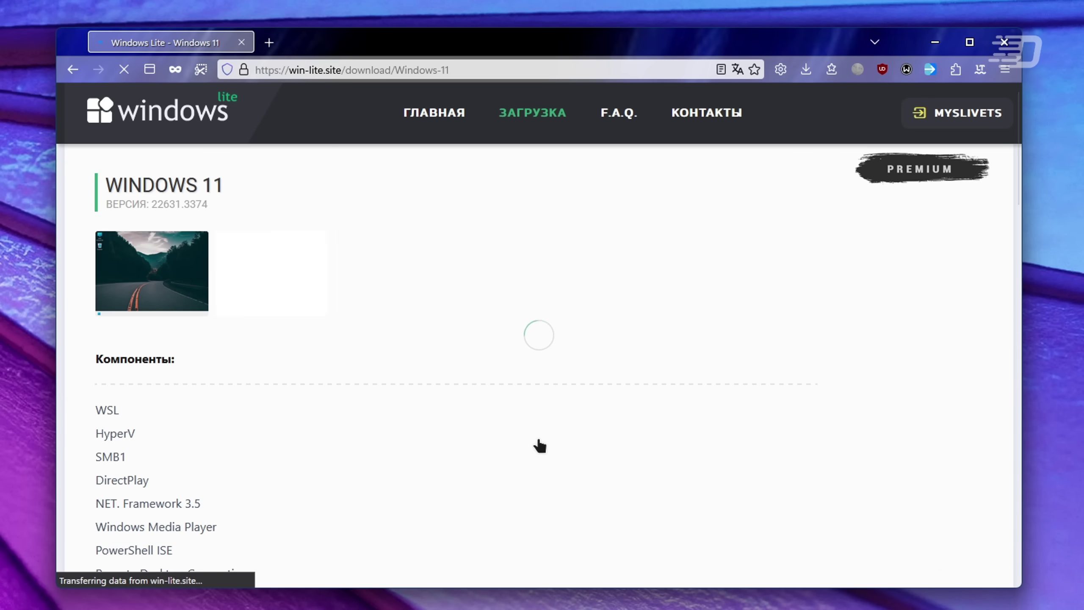
Step: Examine the screenshots and the lists of components, Visual C++ packages and AppX items on the Windows 11 page
{"action": "scroll", "coordinate": [535, 406], "scroll_direction": "down", "scroll_amount": 10}
{"action": "scroll", "coordinate": [382, 286], "scroll_direction": "up", "scroll_amount": 10}
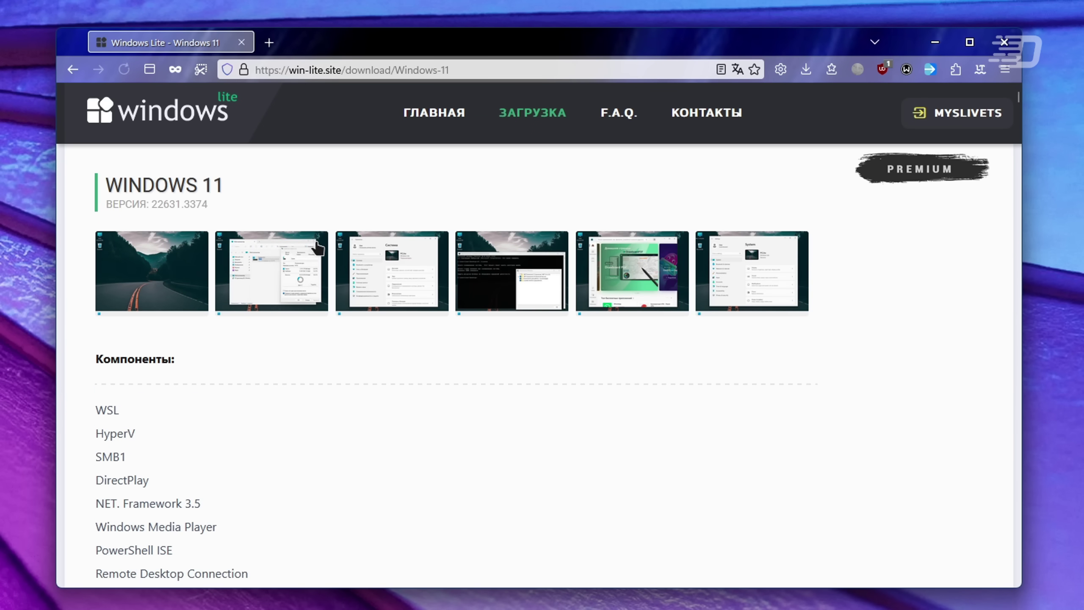
{"action": "scroll", "coordinate": [501, 273], "scroll_direction": "down", "scroll_amount": 7}
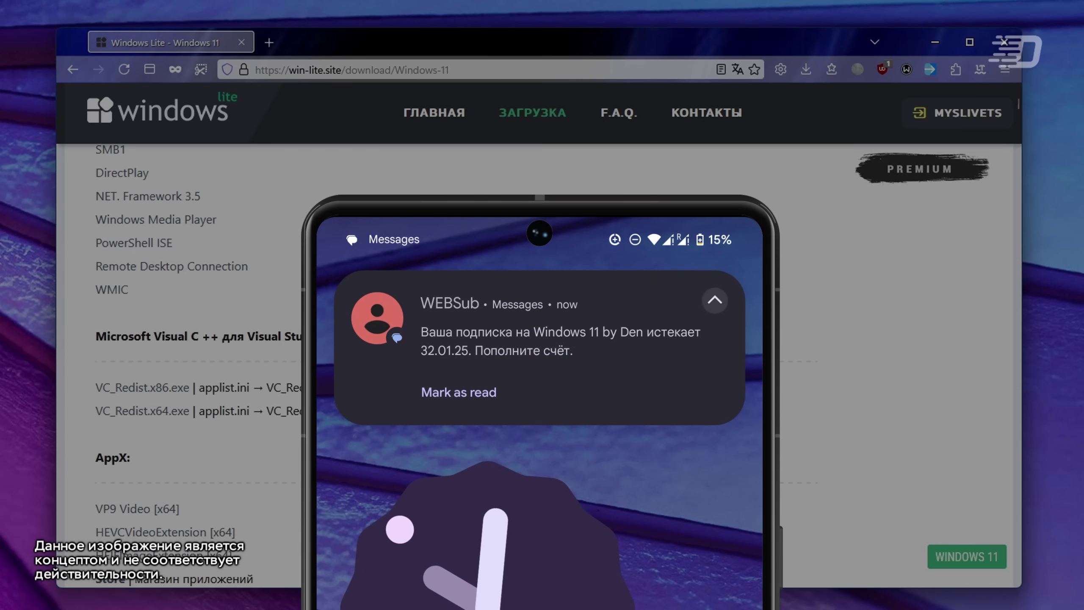
{"action": "scroll", "coordinate": [179, 341], "scroll_direction": "down", "scroll_amount": 5}
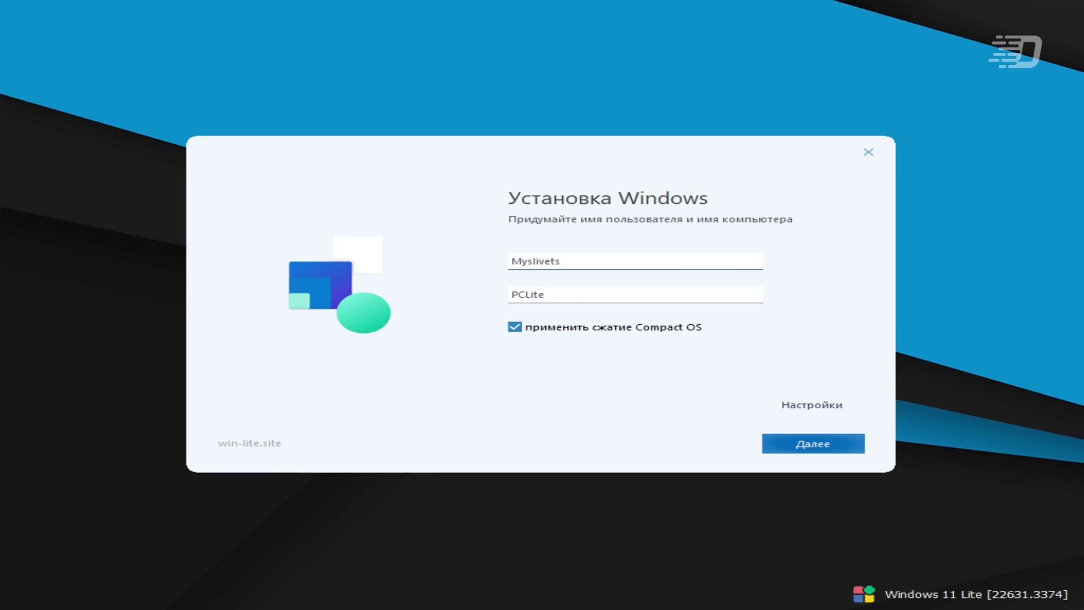
Step: Try to continue the Windows 11 Lite installation on unallocated disk 1 and return to the user and computer name page
{"action": "key", "text": "Return"}
{"action": "left_click", "coordinate": [808, 449]}
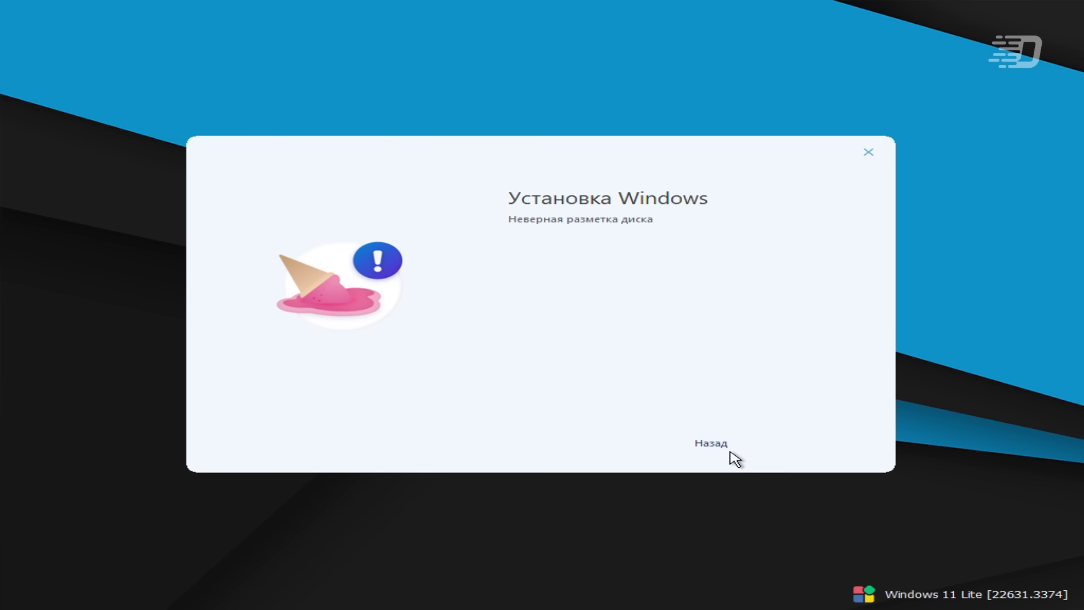
{"action": "left_click", "coordinate": [711, 438]}
{"action": "left_click", "coordinate": [783, 446]}
{"action": "left_click", "coordinate": [721, 444]}
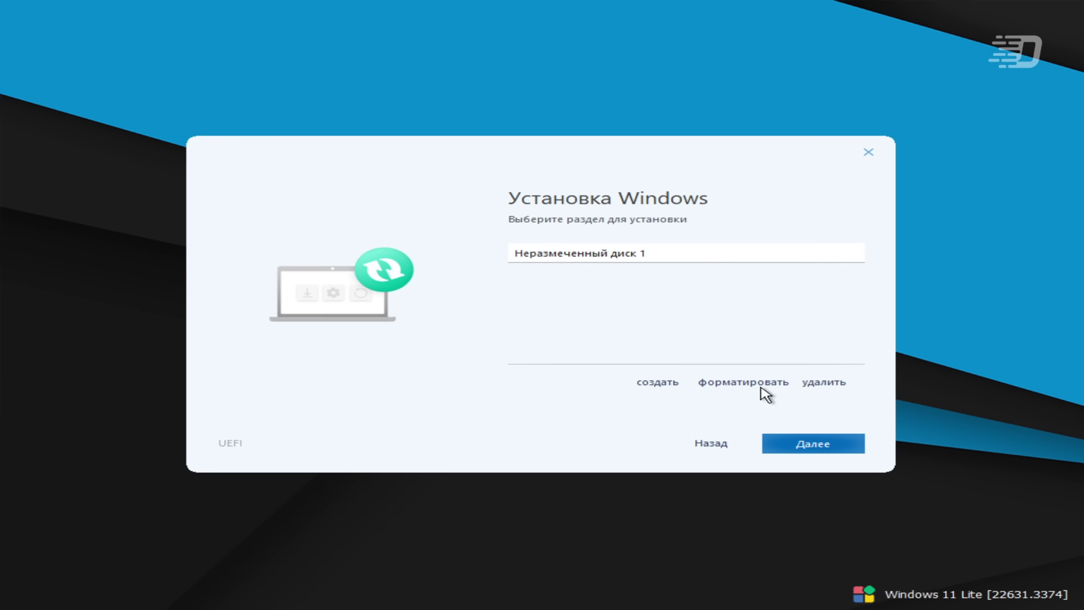
{"action": "left_click", "coordinate": [712, 444]}
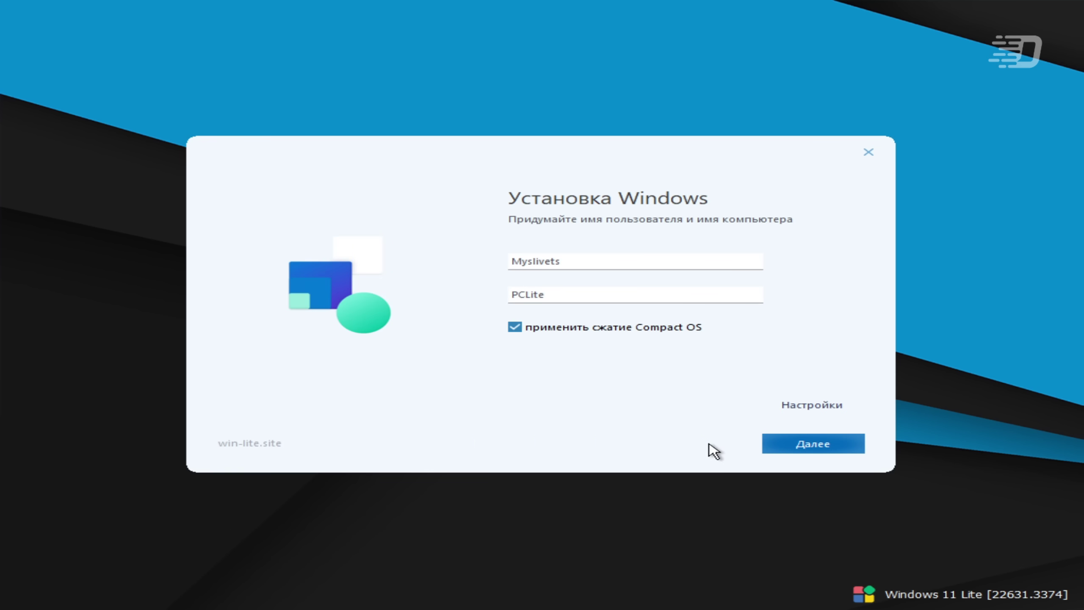
Step: Open the installer's settings and look through the pages of user programs, user files and further options
{"action": "left_click", "coordinate": [834, 405]}
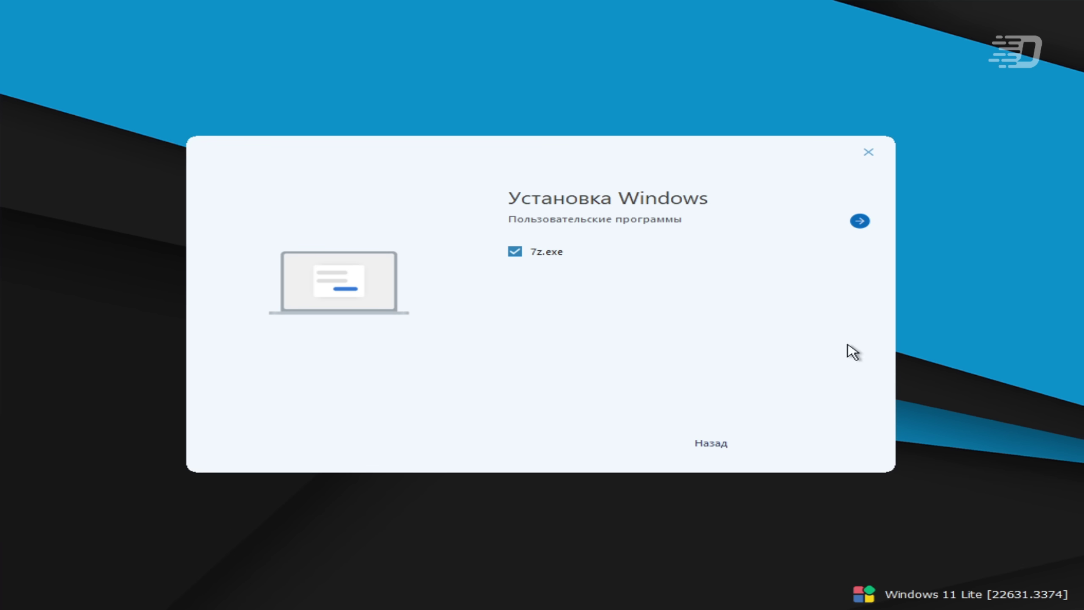
{"action": "left_click", "coordinate": [859, 222]}
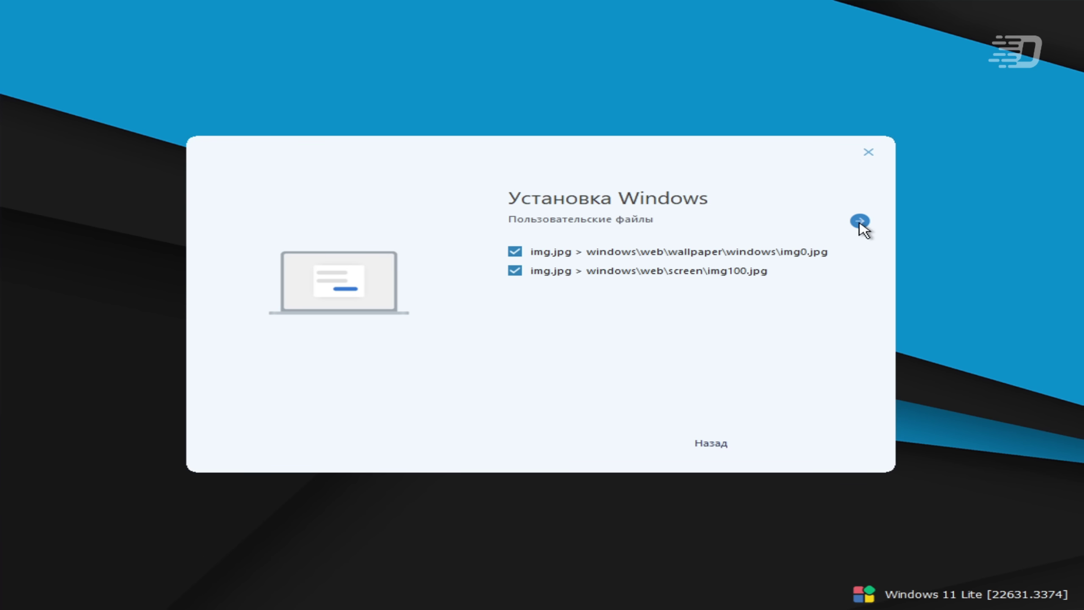
{"action": "left_click", "coordinate": [859, 222]}
{"action": "left_click", "coordinate": [859, 222]}
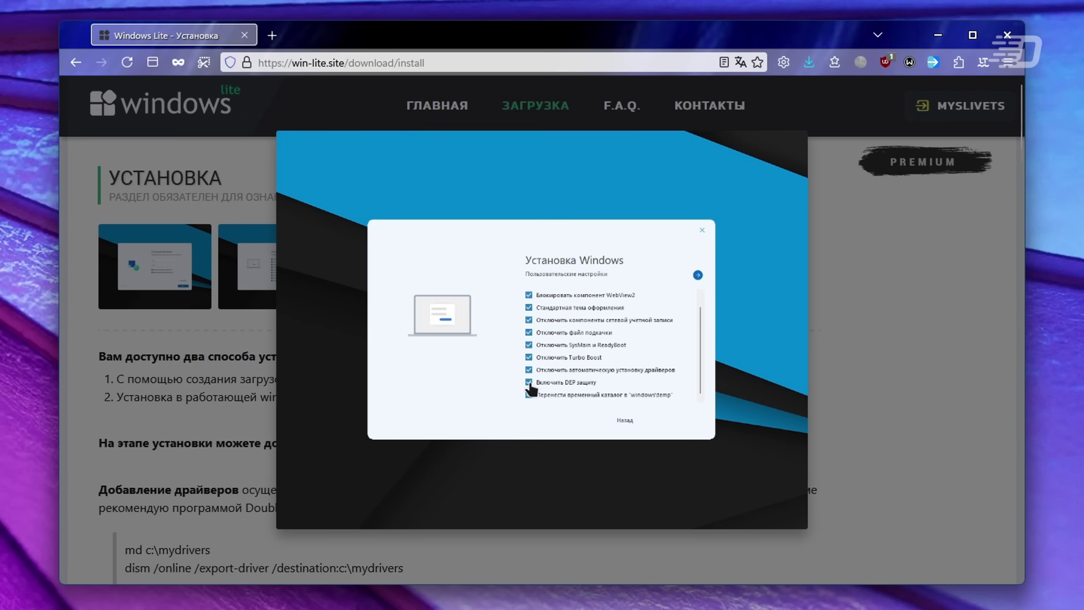
Step: Close the enlarged installer screenshot on the site's installation page and read the component integration instructions
{"action": "left_click", "coordinate": [530, 386]}
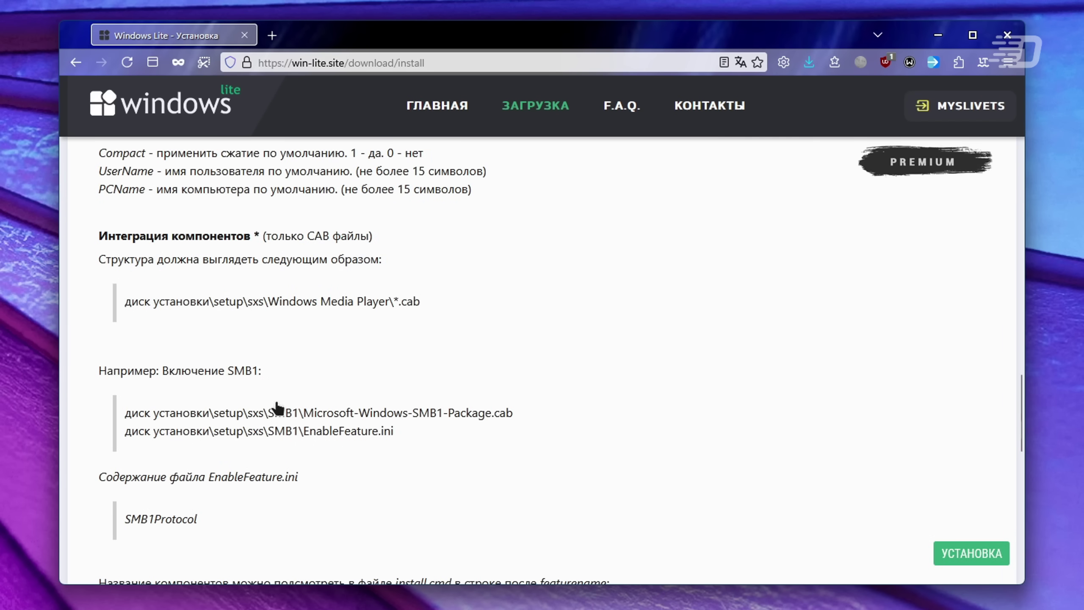
{"action": "scroll", "coordinate": [218, 529], "scroll_direction": "down", "scroll_amount": 5}
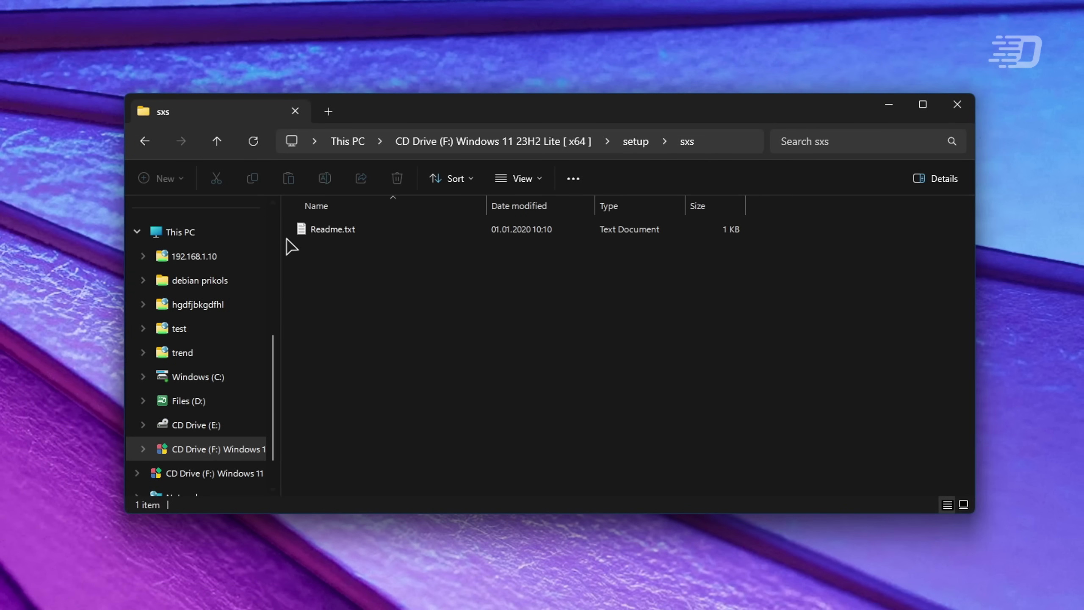
Step: Switch to File Explorer and inspect files.ini and img.jpg in the Windows 11 Lite disc's setup\files folder
{"action": "left_click", "coordinate": [217, 141]}
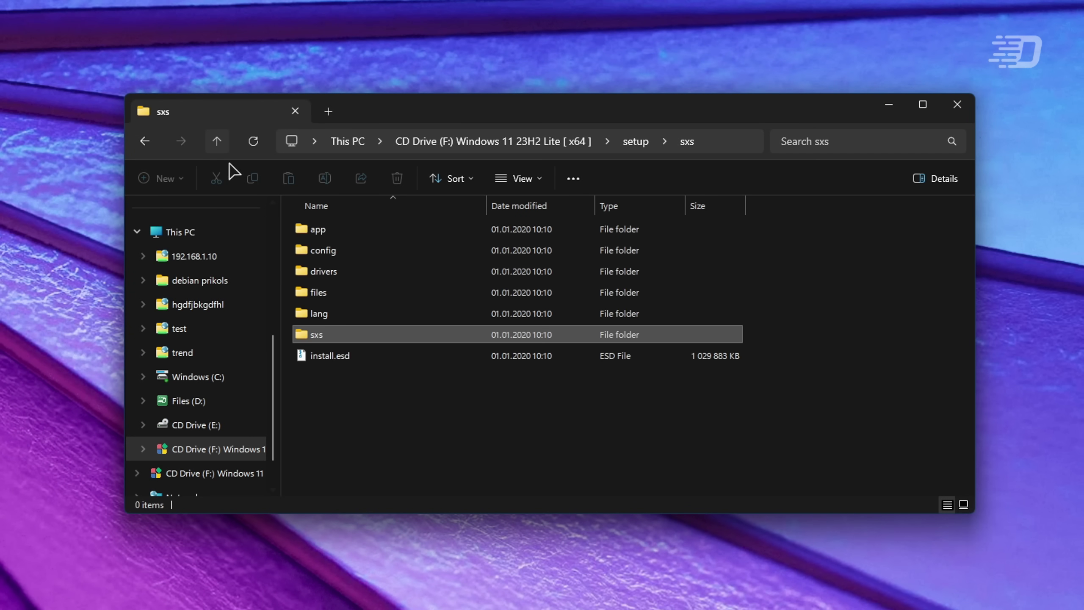
{"action": "double_click", "coordinate": [377, 298]}
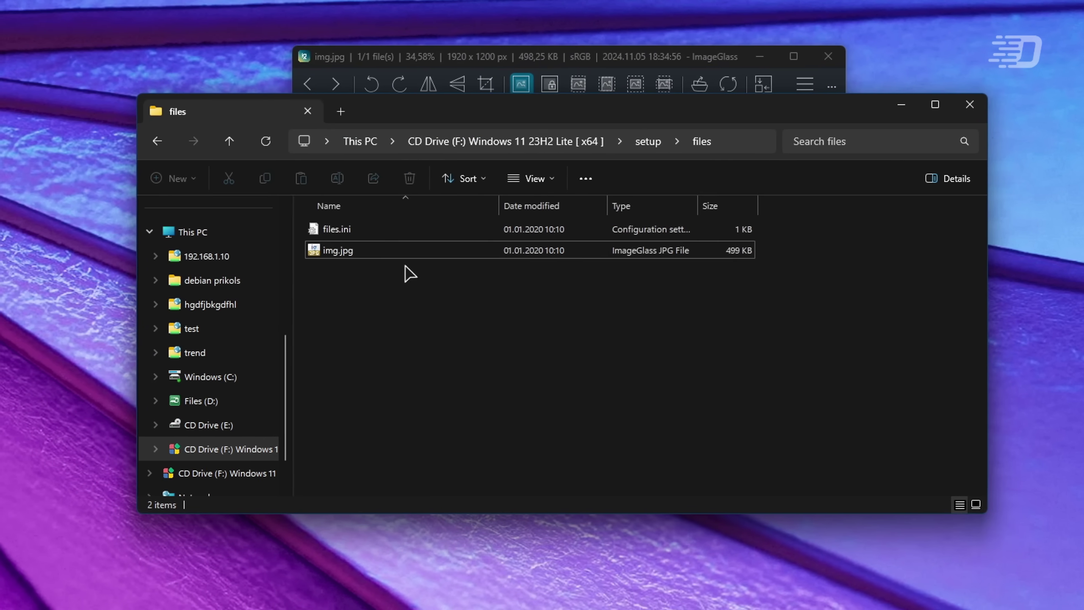
{"action": "left_click", "coordinate": [410, 235]}
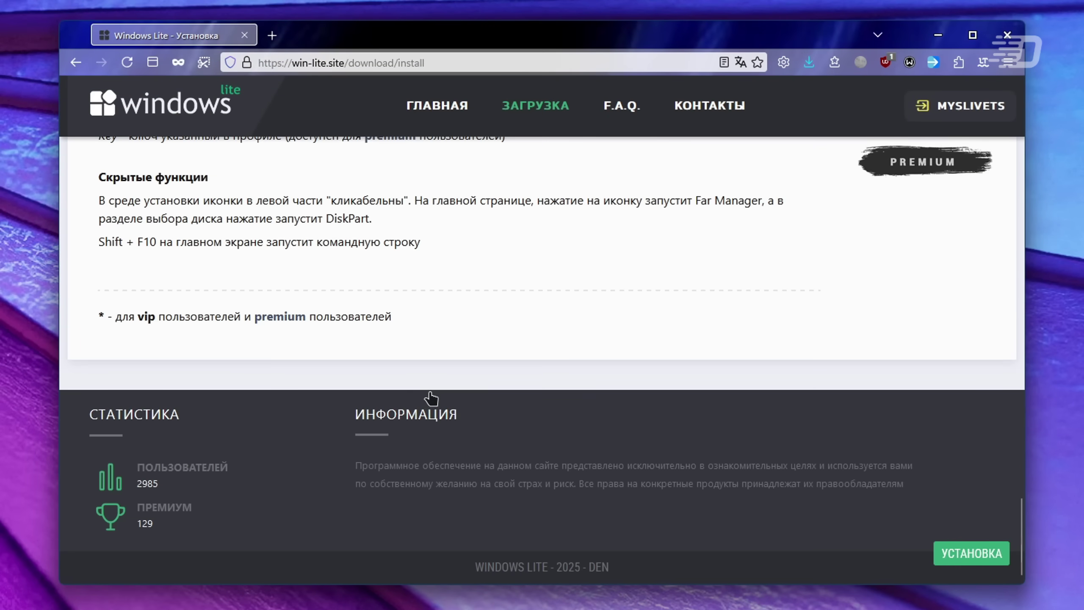
Step: Highlight the footnote about vip and premium users at the end of the site's installation page
{"action": "left_click_drag", "start_coordinate": [436, 323], "coordinate": [271, 335]}
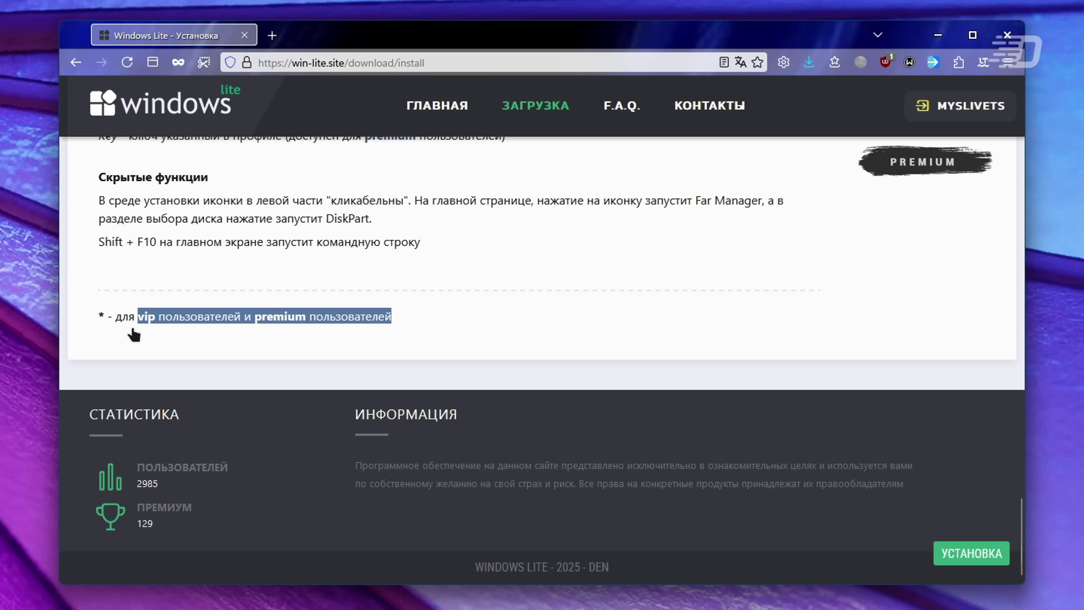
{"action": "left_click_drag", "start_coordinate": [133, 335], "coordinate": [116, 363]}
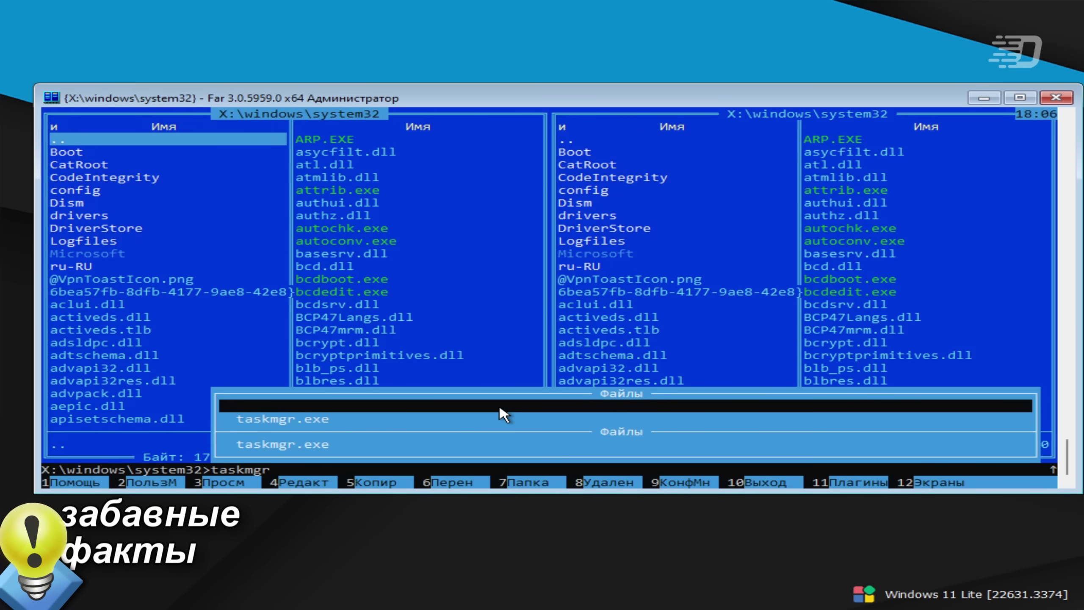
Step: Run taskmgr from the Far Manager command line in X:\windows\system32
{"action": "key", "text": "Return"}
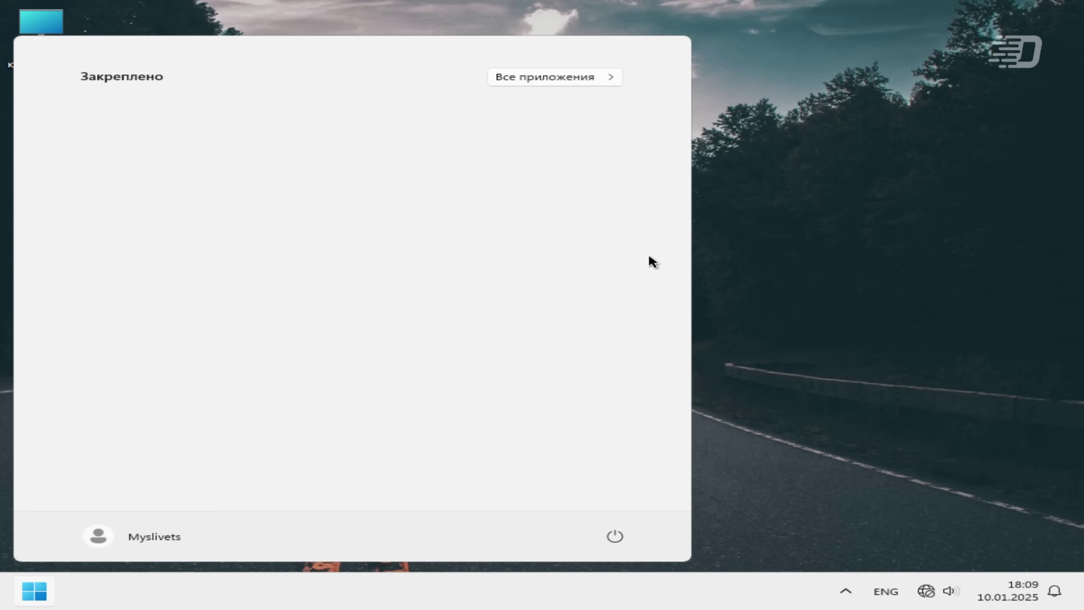
Step: Show all applications of the installed Windows 11 Lite and expand the 7-Zip folder
{"action": "left_click", "coordinate": [601, 75]}
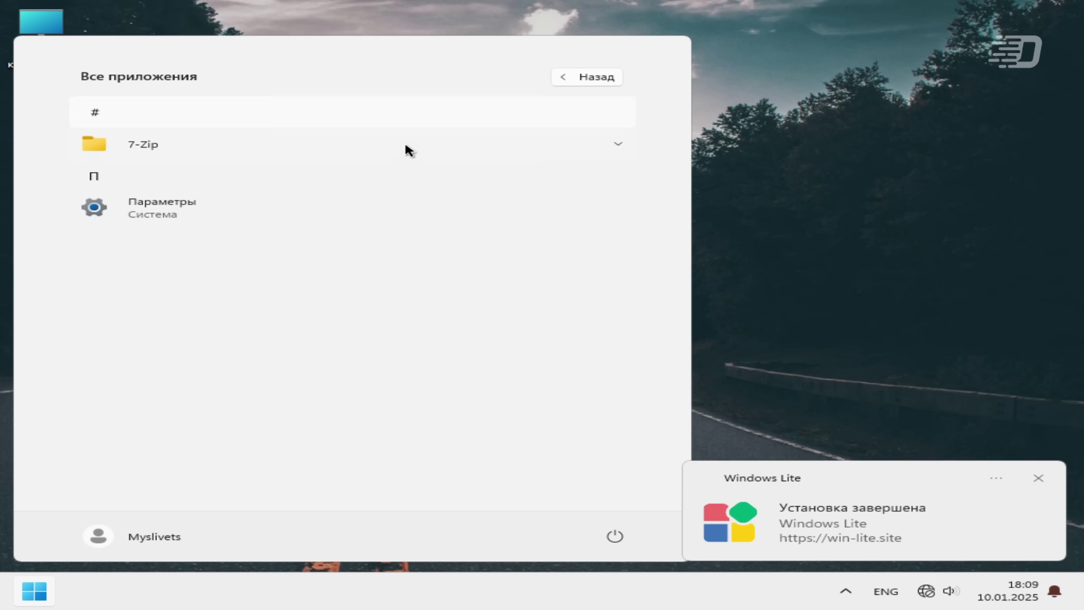
{"action": "left_click", "coordinate": [374, 154]}
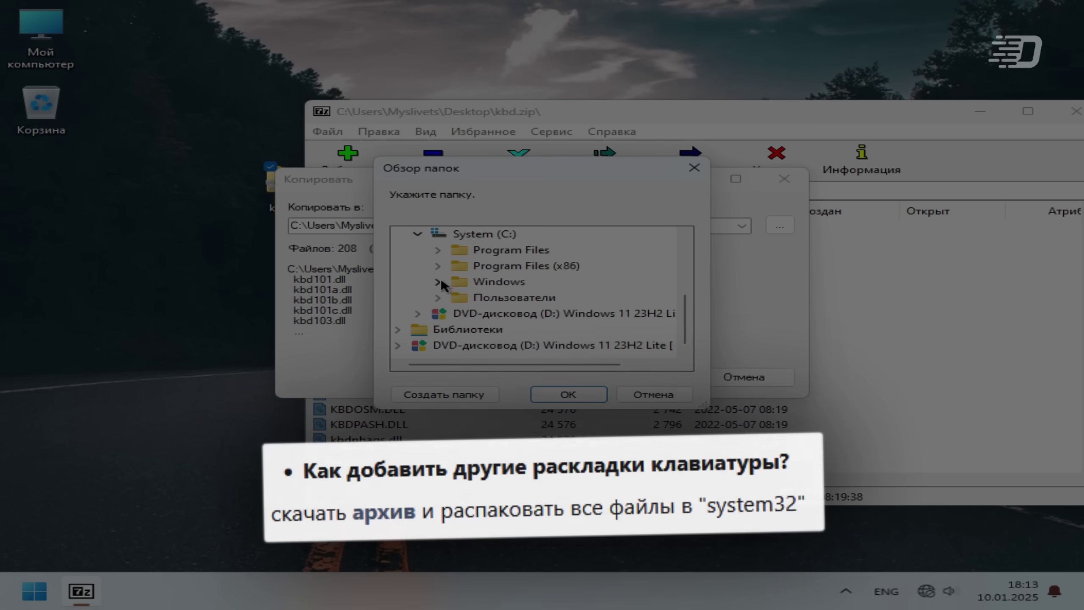
Step: Choose the System32 folder under Windows on drive C as the extraction destination for the kbd.zip files
{"action": "left_click", "coordinate": [441, 277]}
{"action": "scroll", "coordinate": [461, 303], "scroll_direction": "down", "scroll_amount": 10}
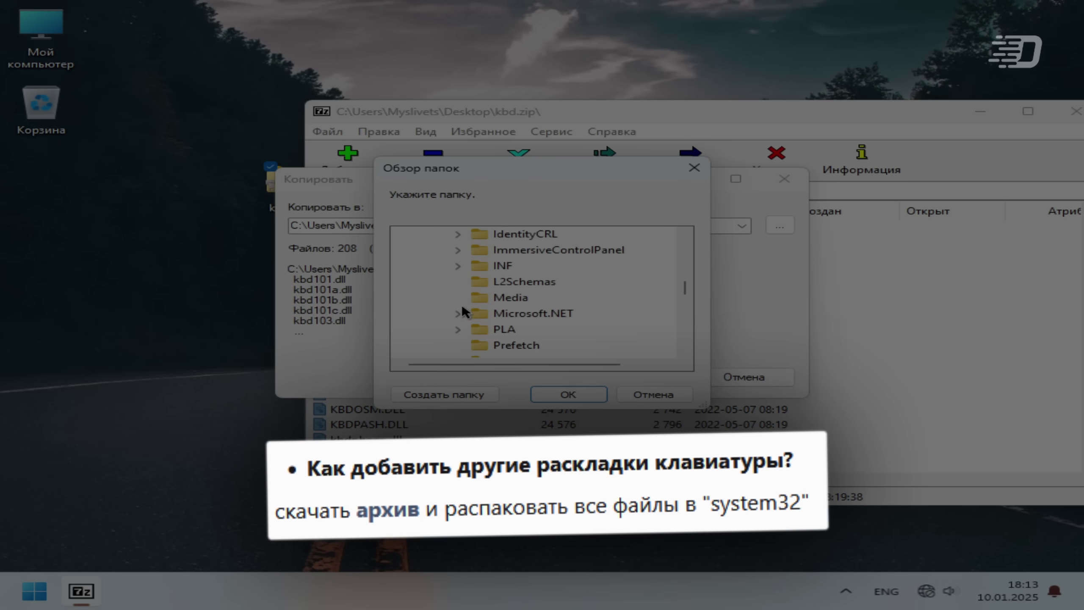
{"action": "scroll", "coordinate": [475, 308], "scroll_direction": "down", "scroll_amount": 1}
{"action": "left_click", "coordinate": [514, 268]}
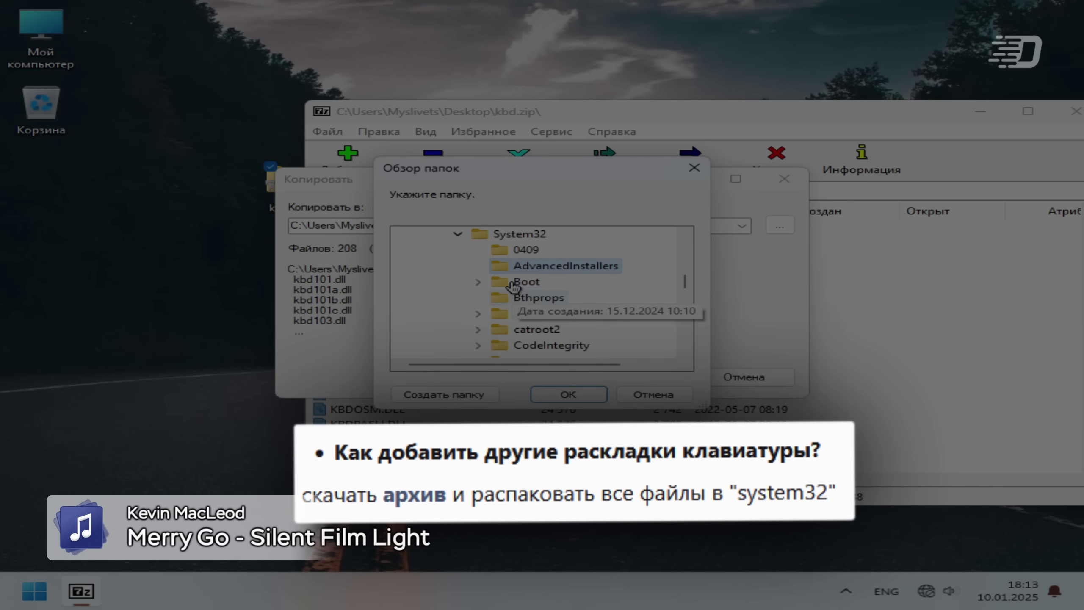
{"action": "left_click", "coordinate": [568, 394]}
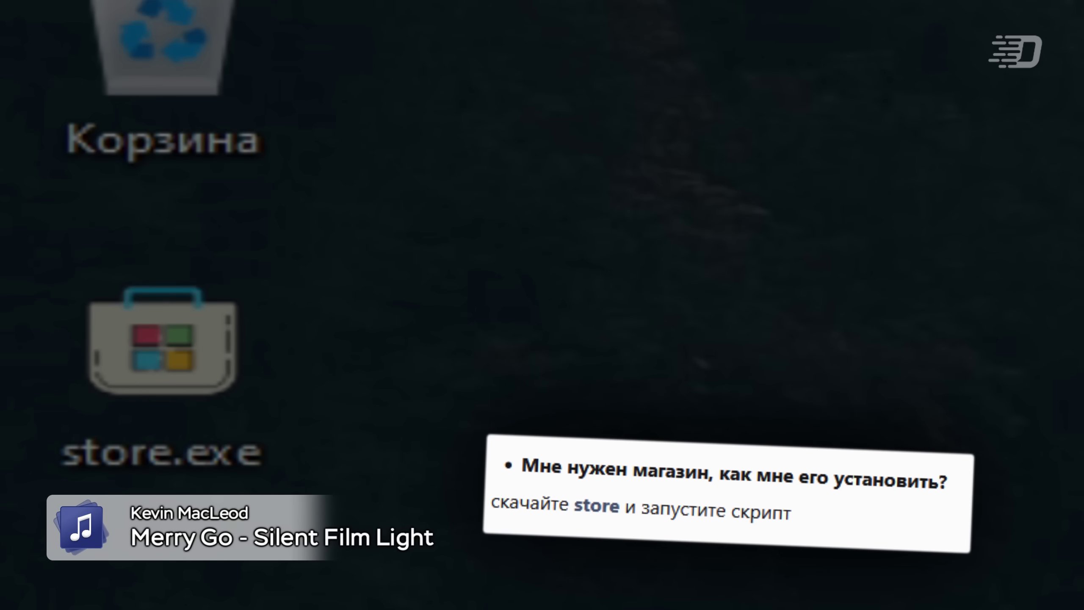
Step: Start the calculator by running c:\windows\system32\calc.exe
{"action": "left_click", "coordinate": [254, 358]}
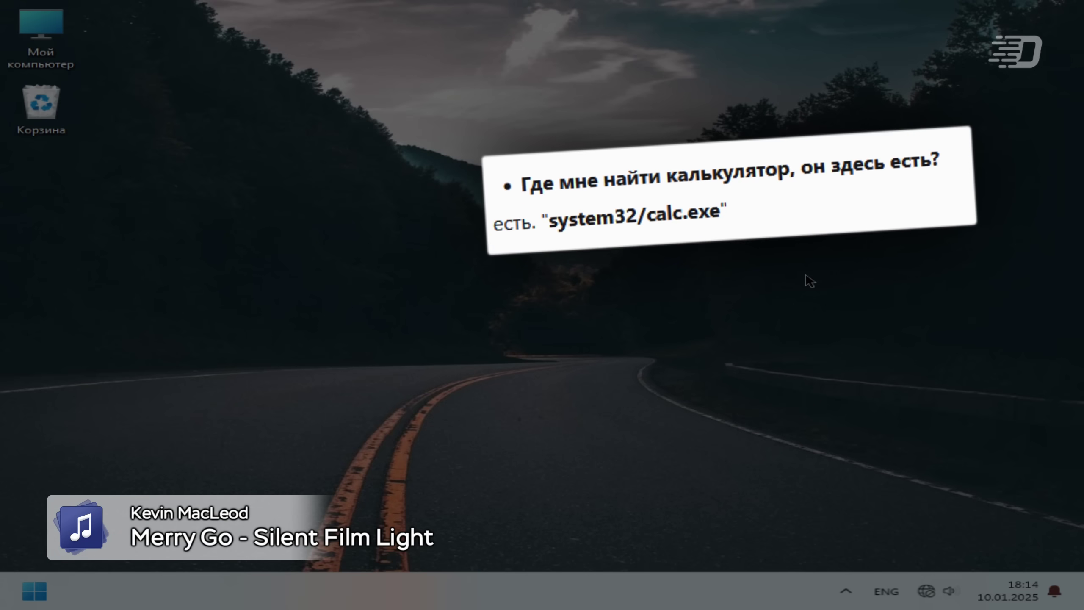
{"action": "key", "text": "super+r"}
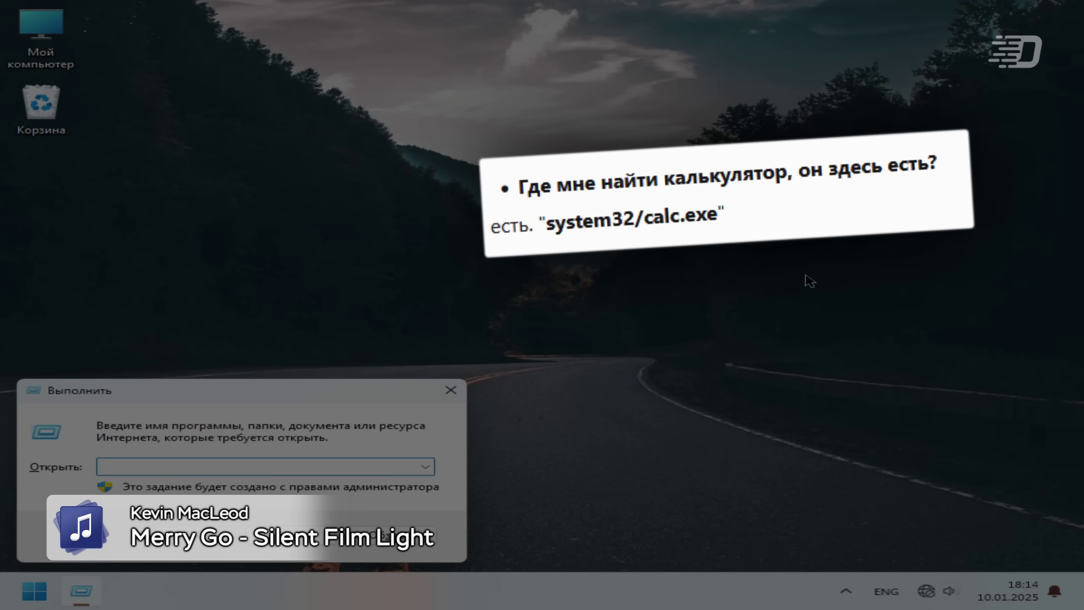
{"action": "type", "text": "c:\\windows\\system32\\calc"}
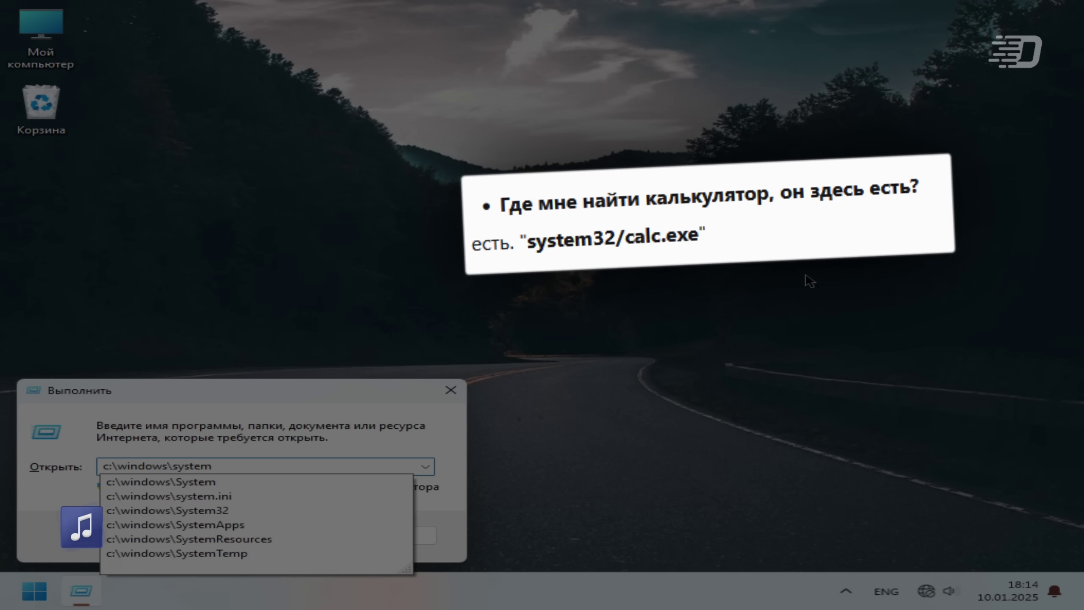
{"action": "type", "text": ".exe"}
{"action": "key", "text": "Return"}
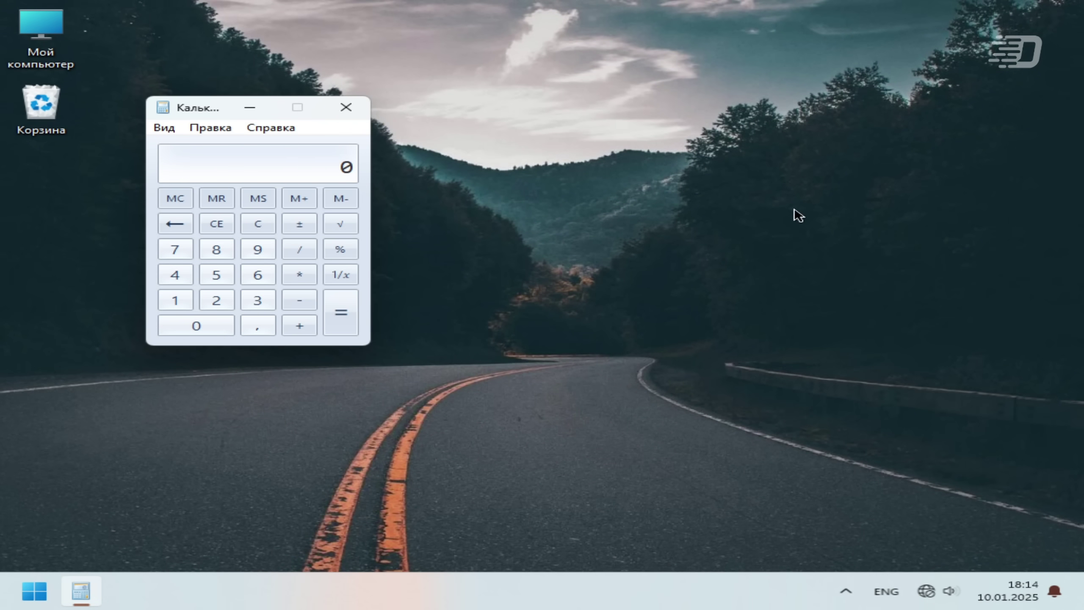
Step: View the calculator's version information window and close it
{"action": "left_click", "coordinate": [288, 129]}
{"action": "left_click", "coordinate": [295, 170]}
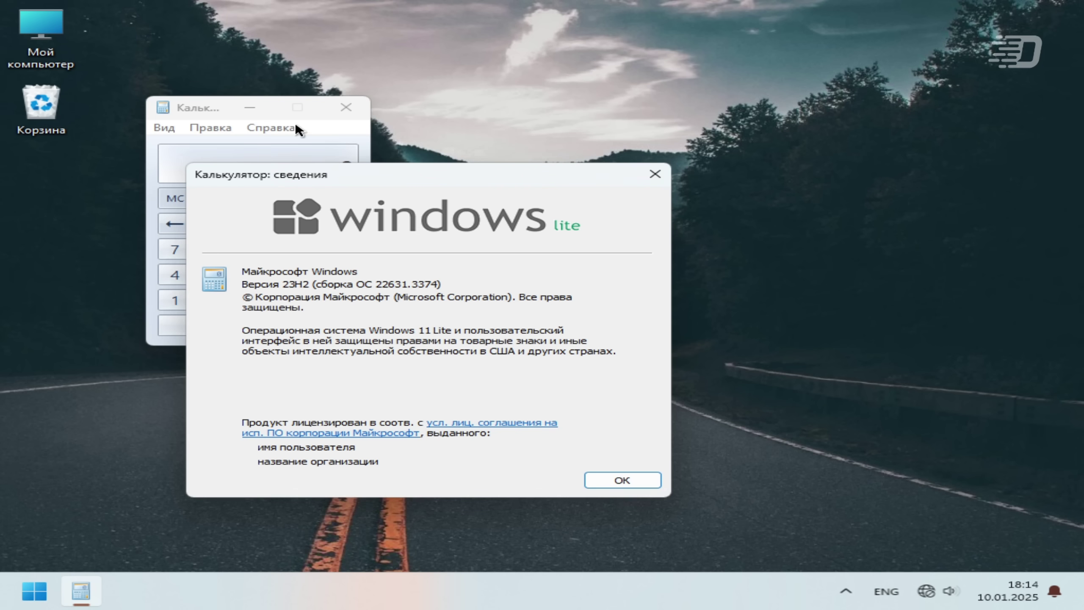
{"action": "key", "text": "Escape"}
Step: Launch Paint and Notepad with the run commands mspaint and notepad
{"action": "key", "text": "super+r"}
{"action": "type", "text": "mspaint"}
{"action": "key", "text": "Return"}
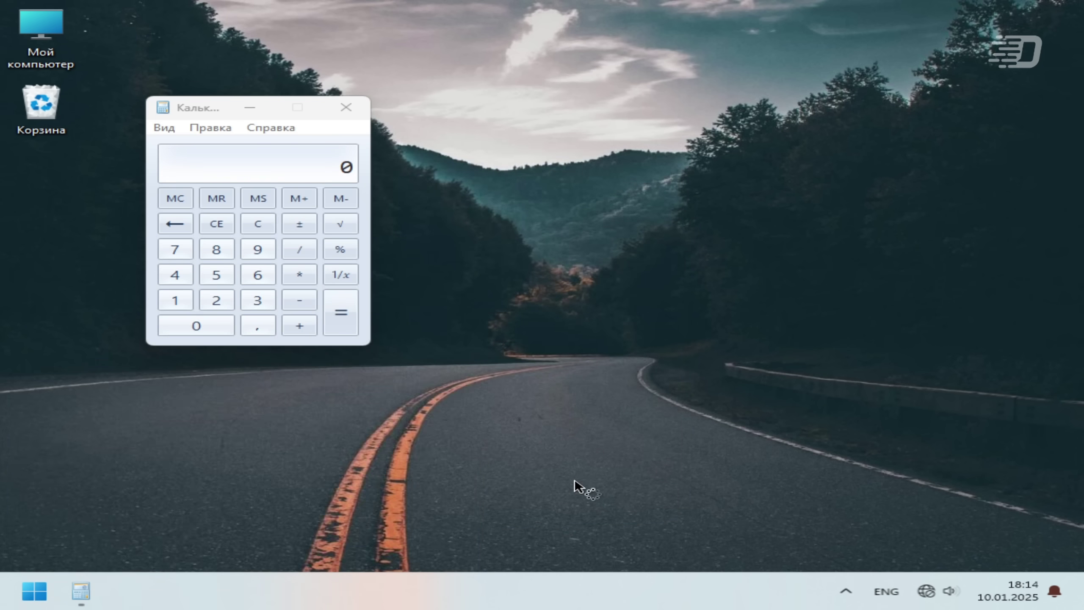
{"action": "key", "text": "super+r"}
{"action": "type", "text": "notepad"}
{"action": "key", "text": "Return"}
Step: Launch PowerShell with the run command powershell
{"action": "key", "text": "super+r"}
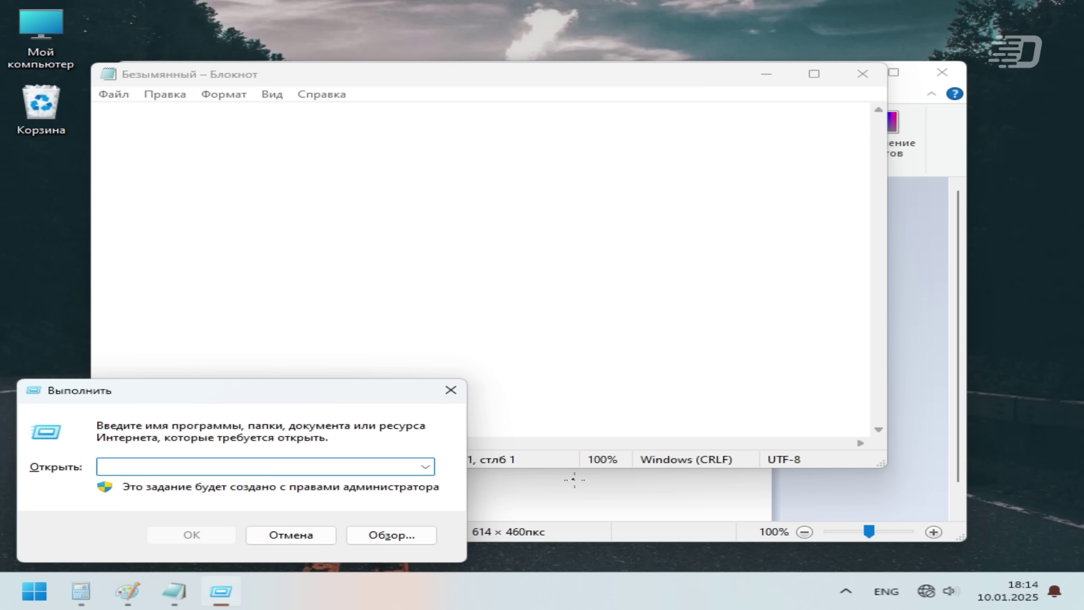
{"action": "type", "text": "powershell"}
{"action": "key", "text": "Return"}
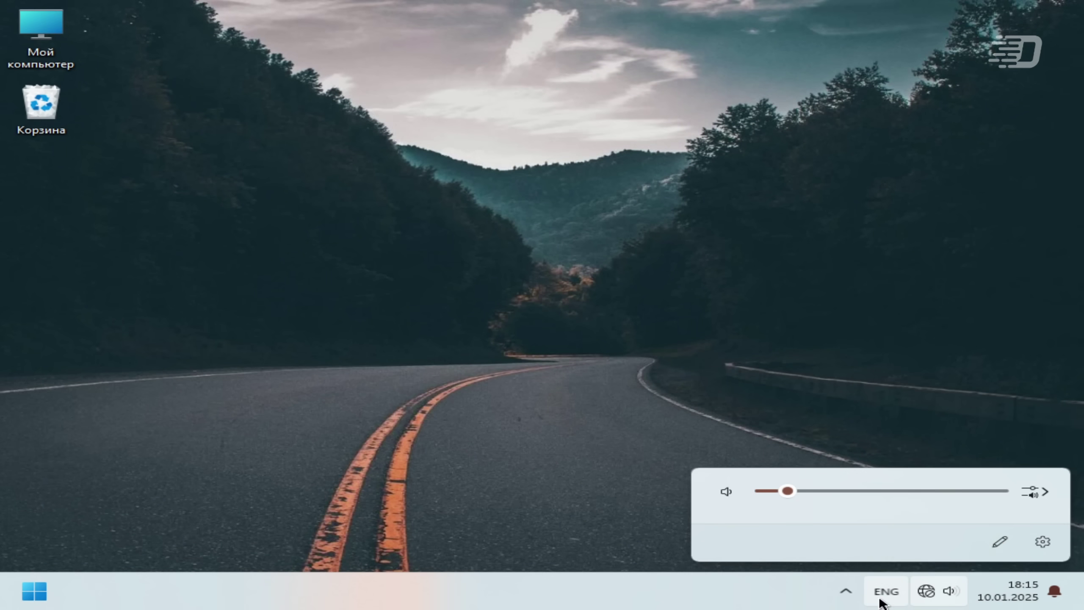
Step: Check the input language indicator and the quick settings flyout, including its edit option
{"action": "left_click", "coordinate": [885, 591]}
{"action": "left_click", "coordinate": [948, 592]}
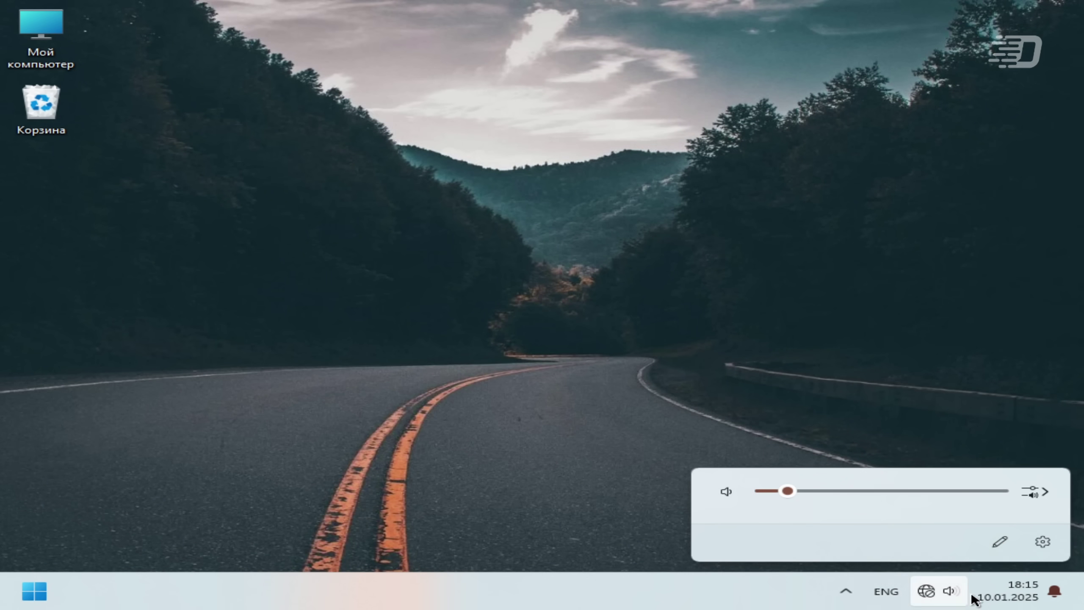
{"action": "left_click", "coordinate": [979, 594]}
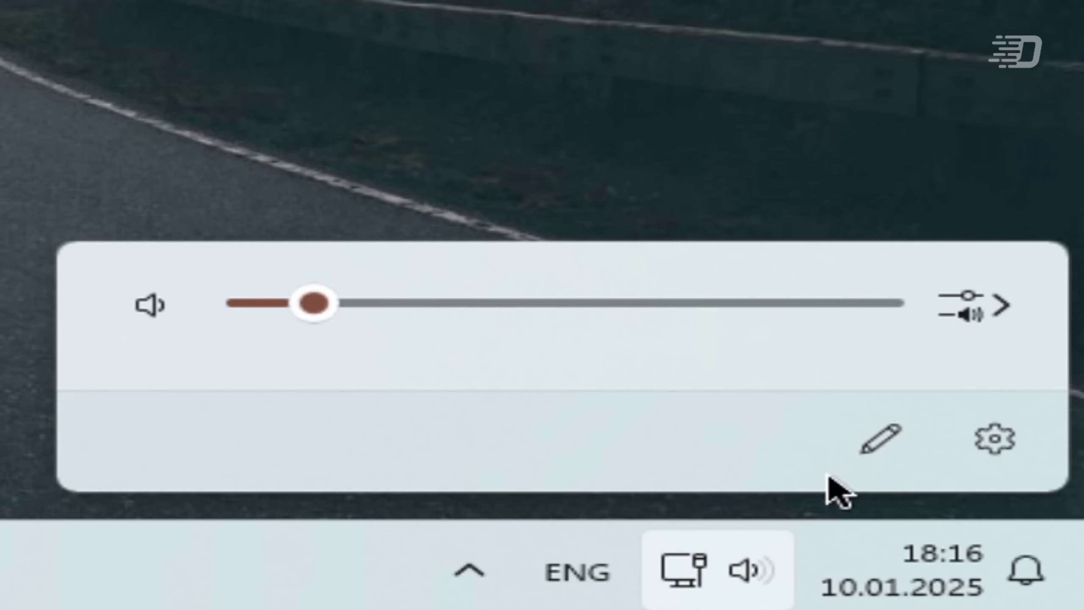
{"action": "left_click", "coordinate": [866, 450]}
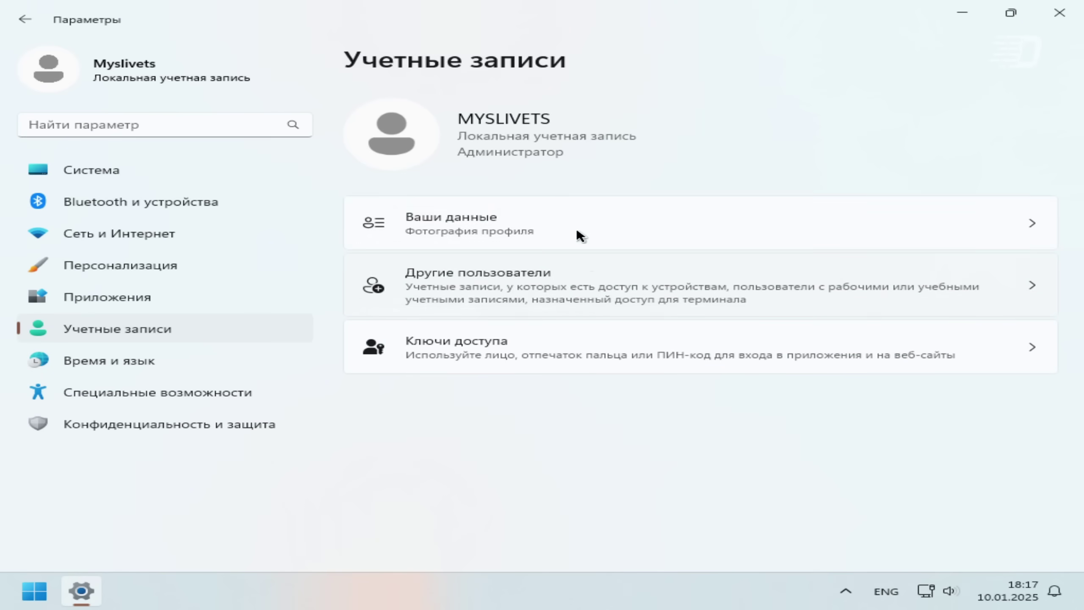
Step: View the account's "Ваши данные" page in Settings and return to the "Учетные записи" overview
{"action": "left_click", "coordinate": [579, 228]}
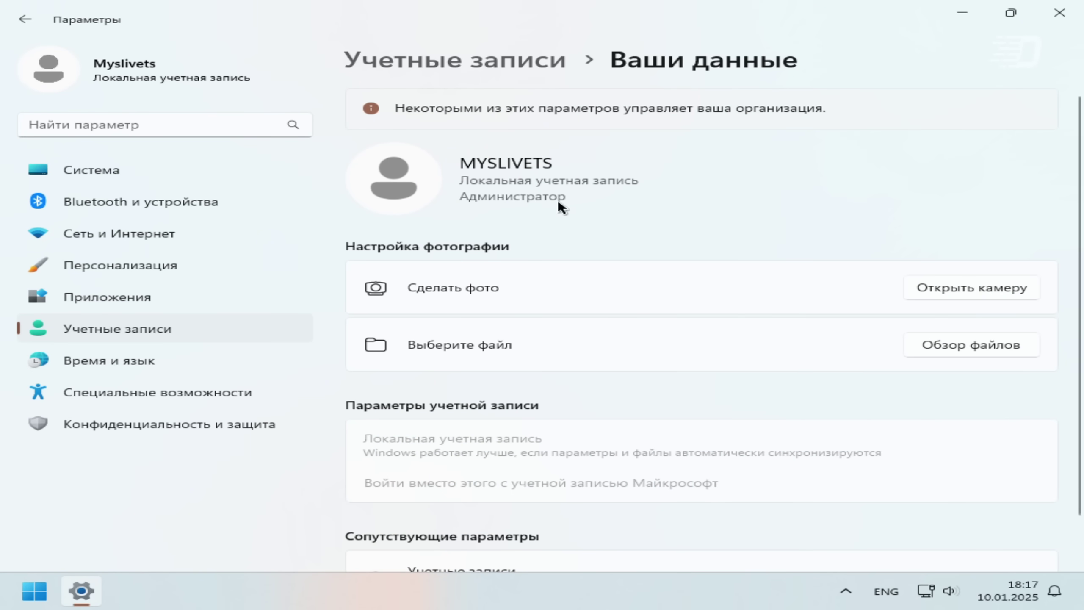
{"action": "left_click", "coordinate": [550, 62]}
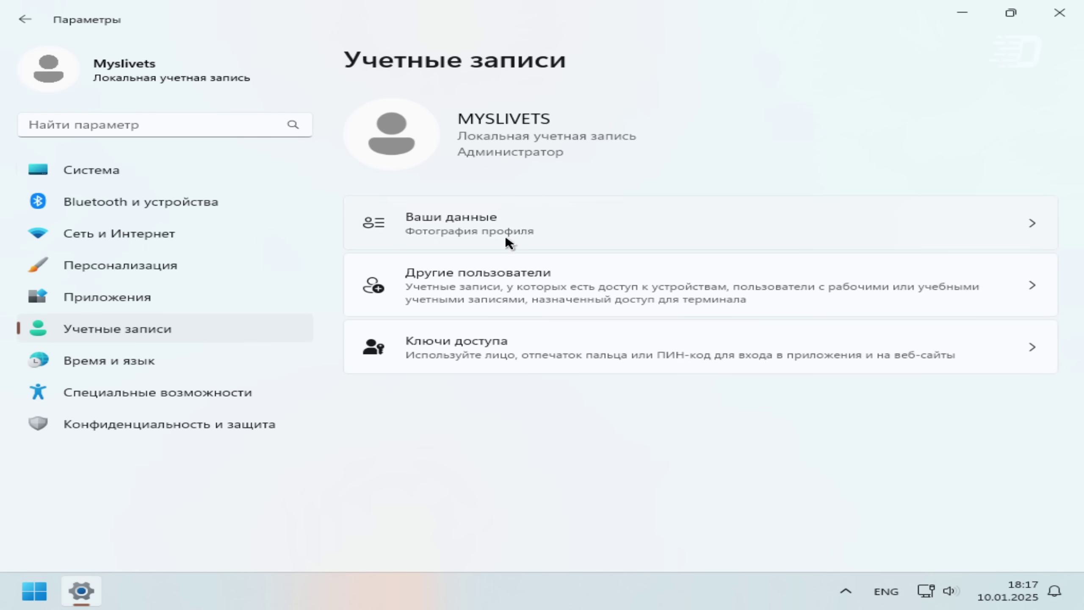
Step: Try to open Microsoft Edge by running microsoft-edge://
{"action": "key", "text": "super+r"}
{"action": "type", "text": "microsoft-edg"}
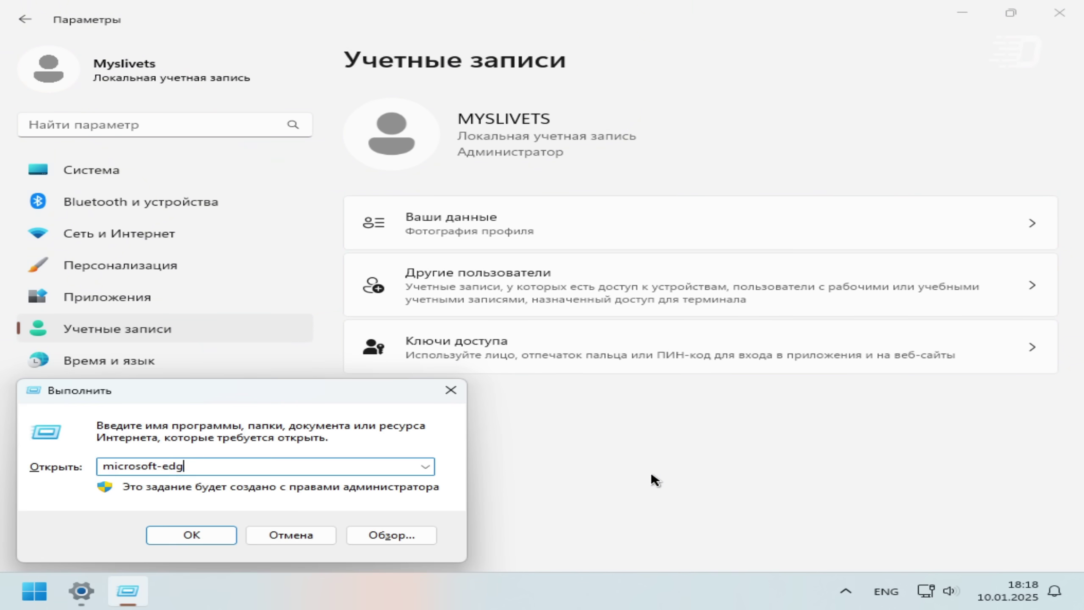
{"action": "type", "text": "e://"}
{"action": "key", "text": "Return"}
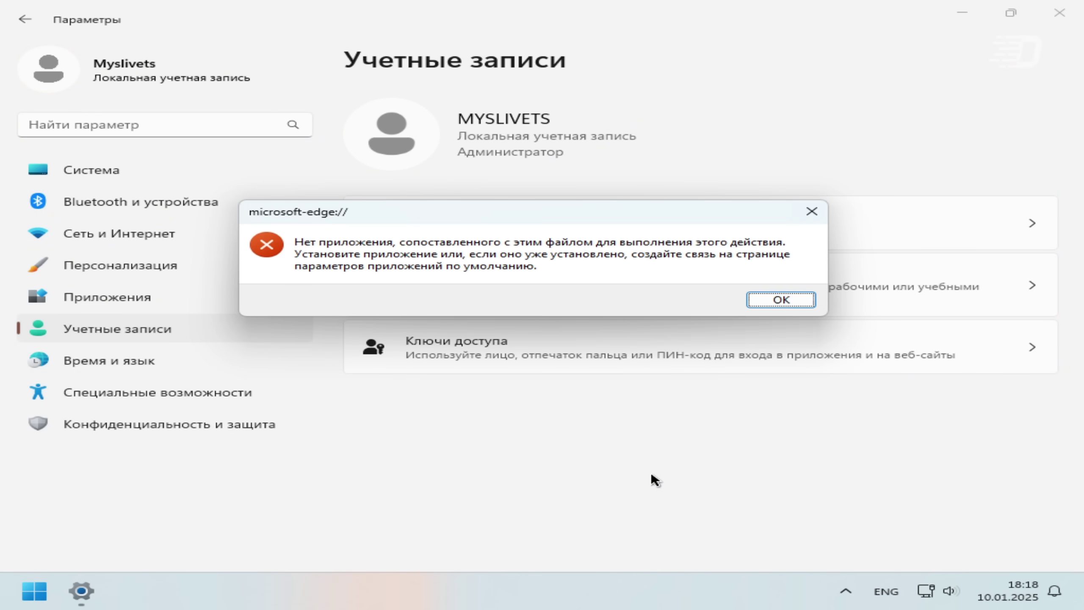
{"action": "key", "text": "Return"}
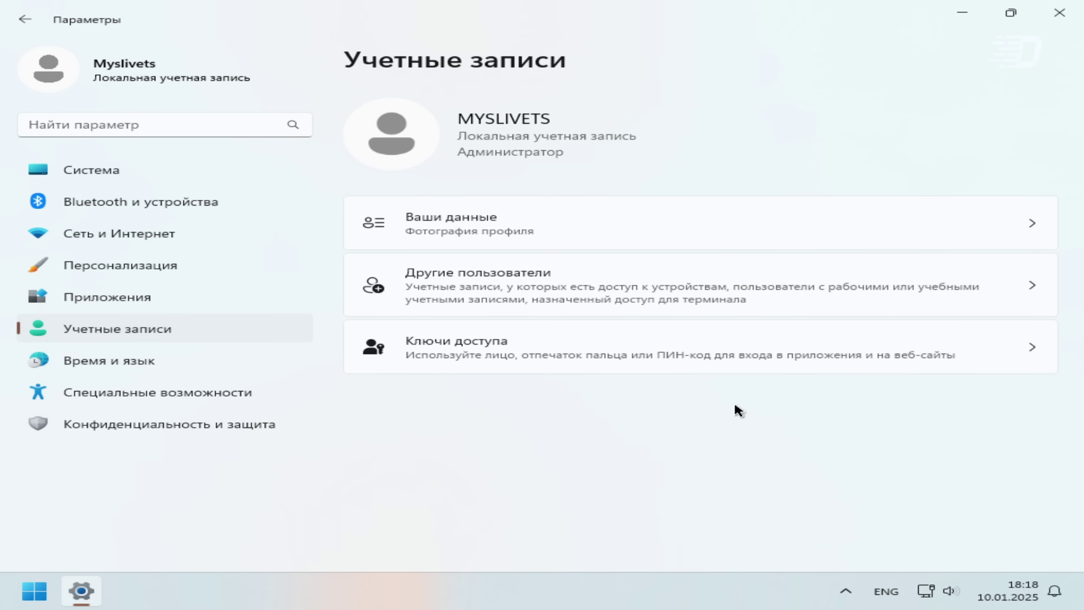
Step: View the password change form on the Windows security screen and leave it without changing anything
{"action": "key", "text": "ctrl+alt+Delete"}
{"action": "left_click", "coordinate": [573, 295]}
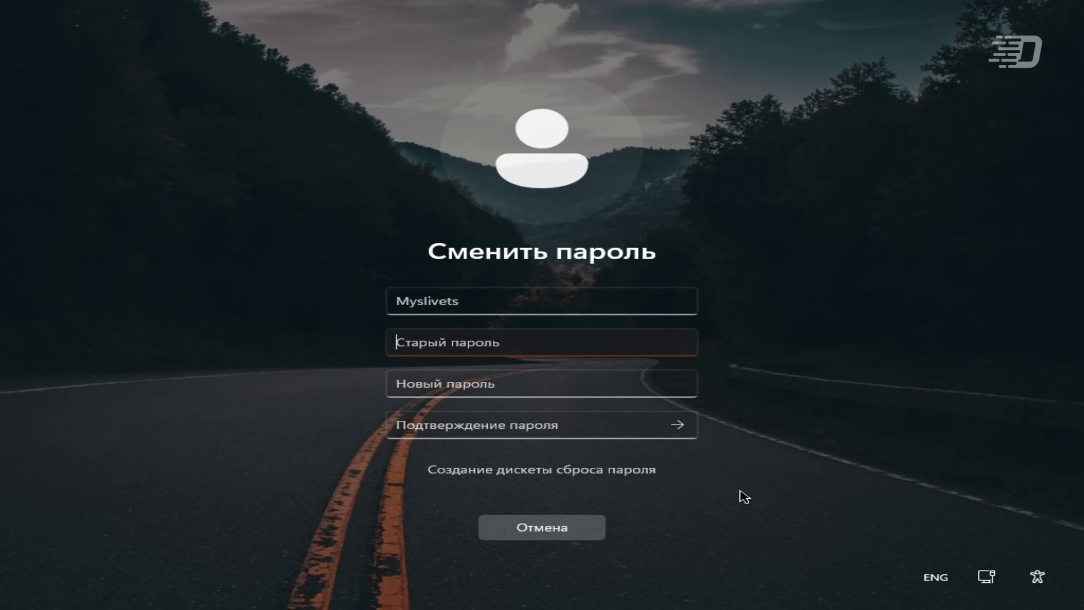
{"action": "key", "text": "Escape"}
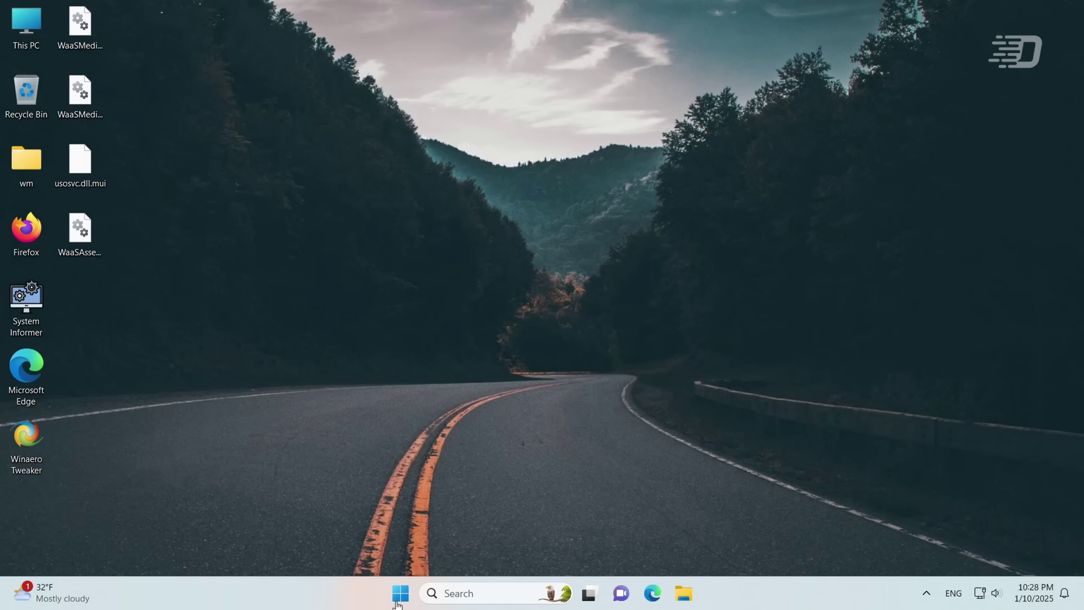
Step: Show the list of all apps in the Start menu of the English Windows installation
{"action": "left_click", "coordinate": [398, 602]}
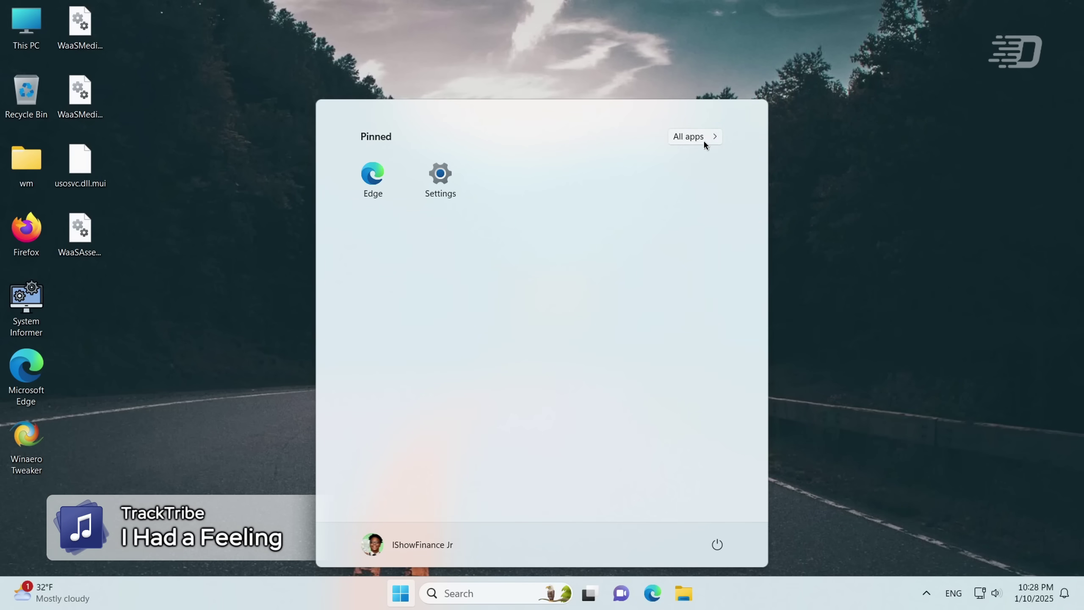
{"action": "left_click", "coordinate": [703, 140]}
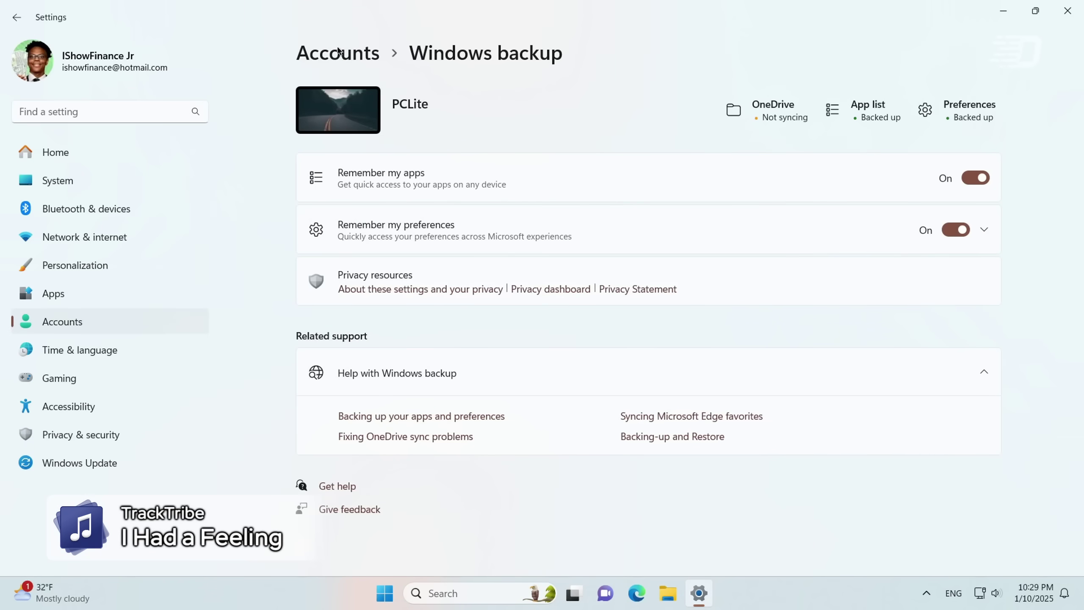
Step: Browse the Accounts and Home pages in Settings, and open the About page under System
{"action": "left_click", "coordinate": [345, 60]}
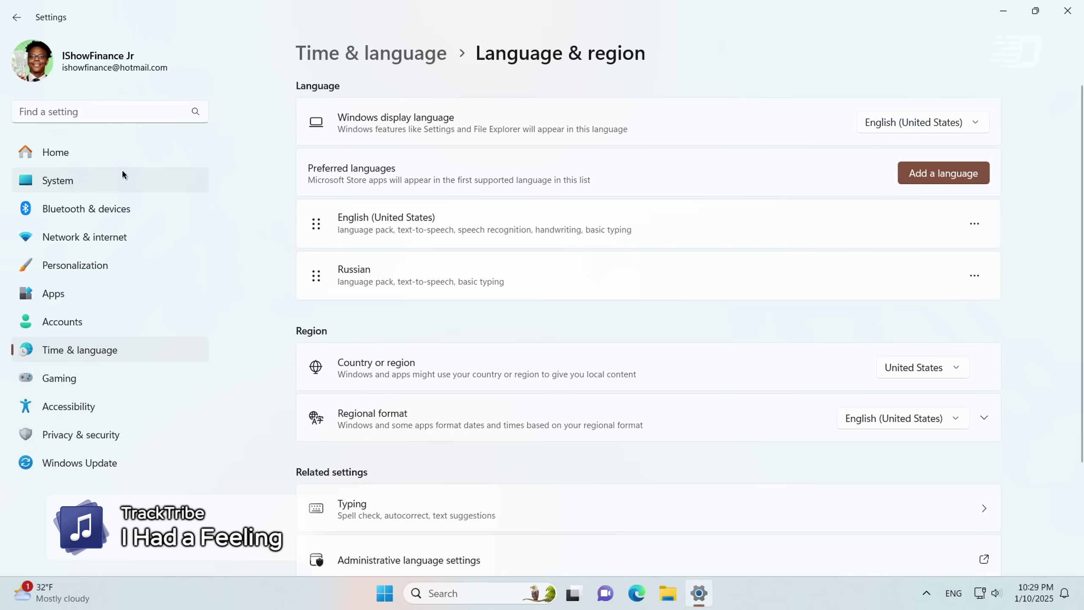
{"action": "left_click", "coordinate": [102, 158]}
{"action": "left_click", "coordinate": [95, 176]}
{"action": "scroll", "coordinate": [401, 427], "scroll_direction": "down", "scroll_amount": 10}
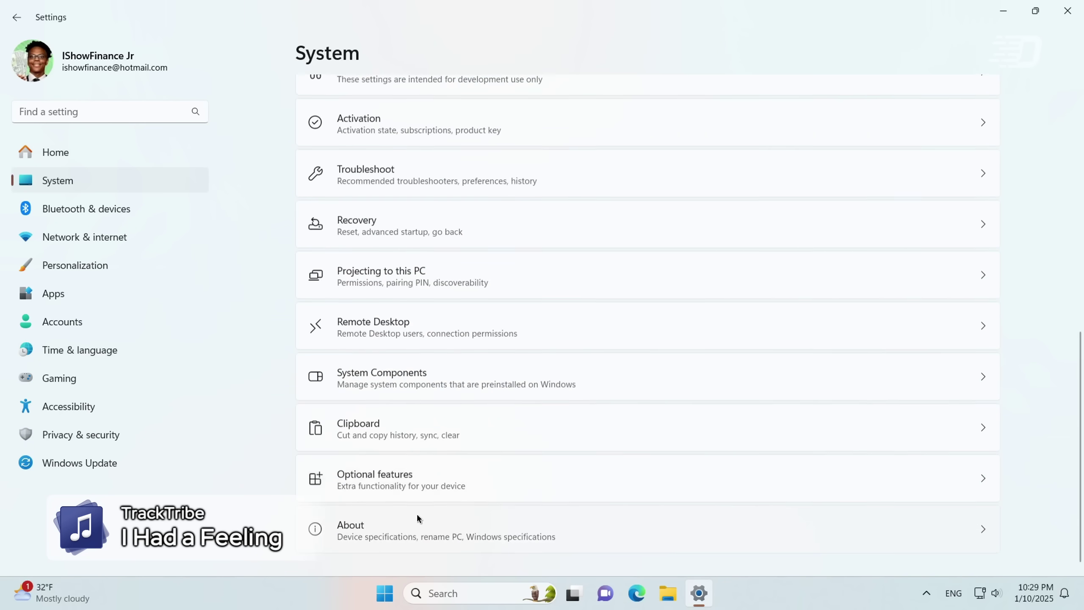
{"action": "left_click", "coordinate": [401, 535]}
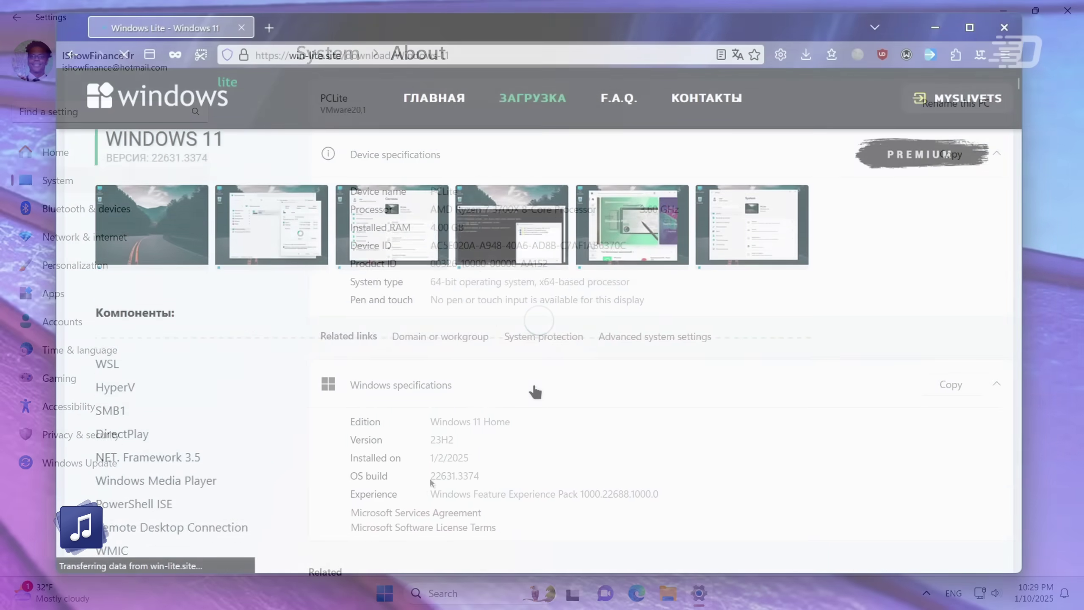
Step: Review the components, Visual C++ and AppX packages on the Windows 11 download page of win-lite.site
{"action": "scroll", "coordinate": [310, 235], "scroll_direction": "down", "scroll_amount": 10}
{"action": "scroll", "coordinate": [310, 235], "scroll_direction": "up", "scroll_amount": 10}
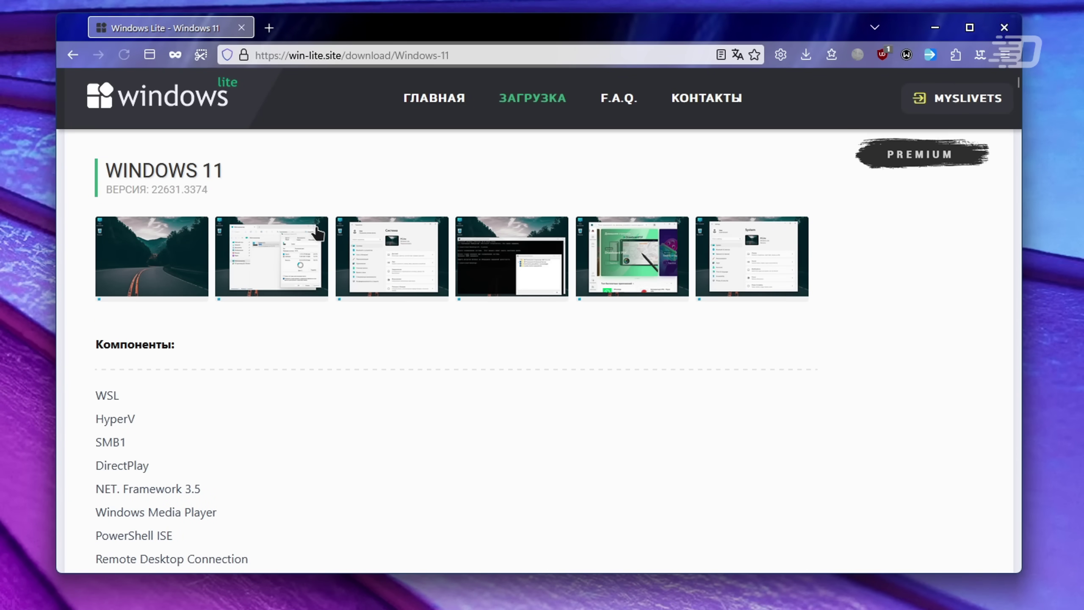
{"action": "scroll", "coordinate": [588, 276], "scroll_direction": "down", "scroll_amount": 7}
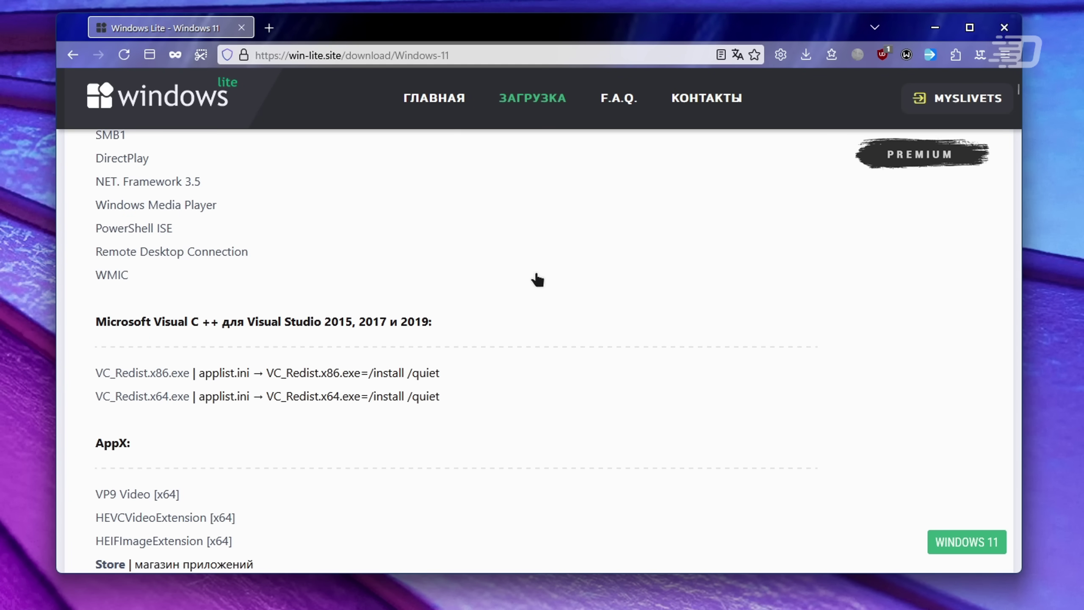
{"action": "scroll", "coordinate": [397, 231], "scroll_direction": "down", "scroll_amount": 5}
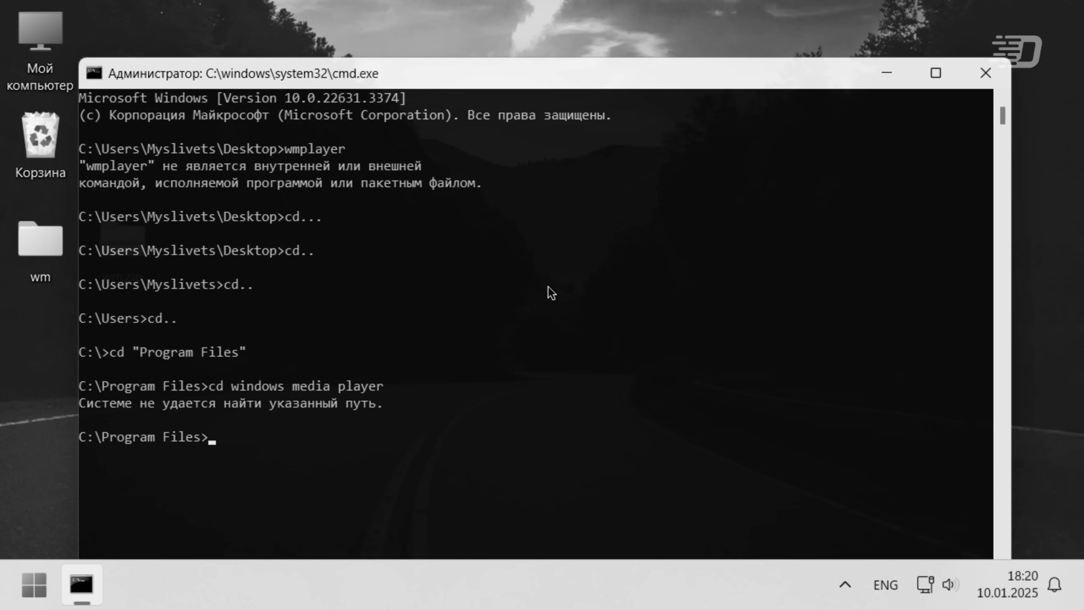
Step: Highlight the output line below the "cd windows media player" command in Command Prompt
{"action": "left_click_drag", "start_coordinate": [398, 397], "coordinate": [121, 409]}
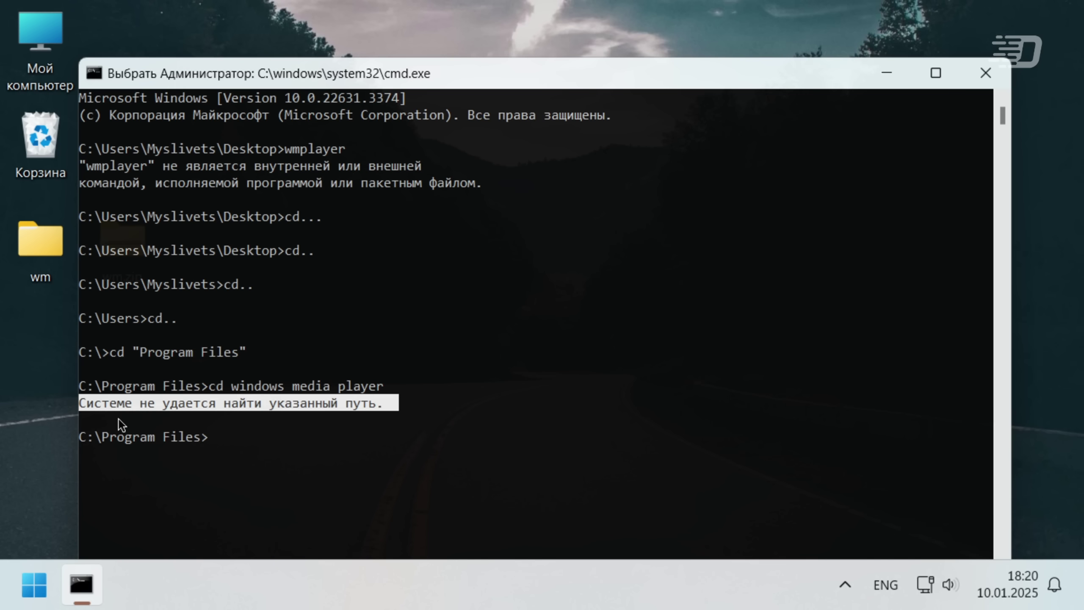
{"action": "right_click", "coordinate": [317, 435]}
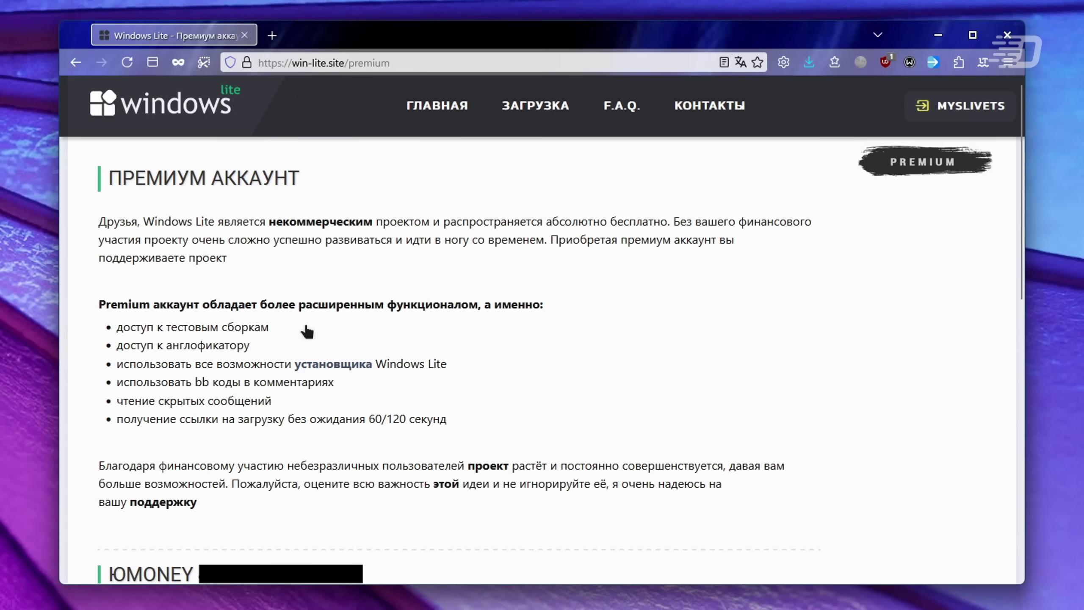
Step: Highlight the premium account benefits about test builds and download links without the 60/120-second wait, and clear the selection
{"action": "left_click_drag", "start_coordinate": [306, 330], "coordinate": [115, 329]}
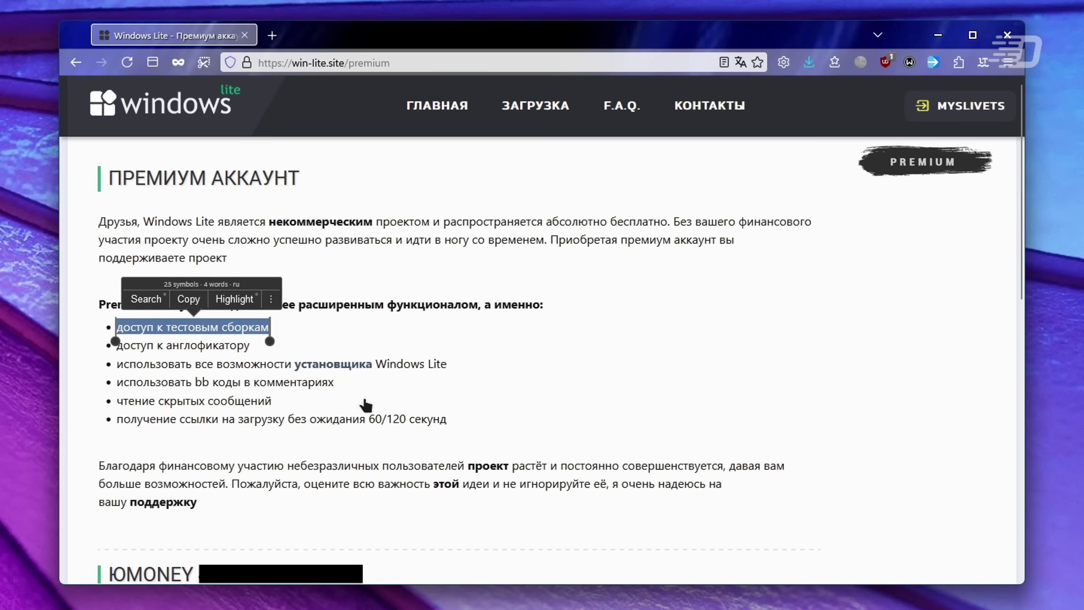
{"action": "left_click_drag", "start_coordinate": [447, 419], "coordinate": [64, 425]}
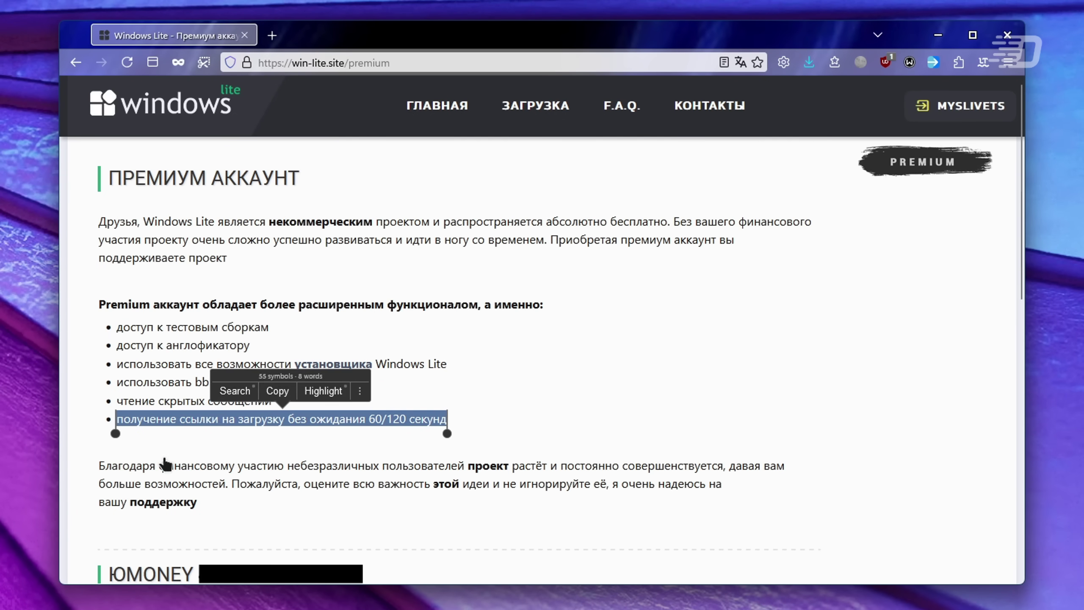
{"action": "left_click", "coordinate": [759, 393]}
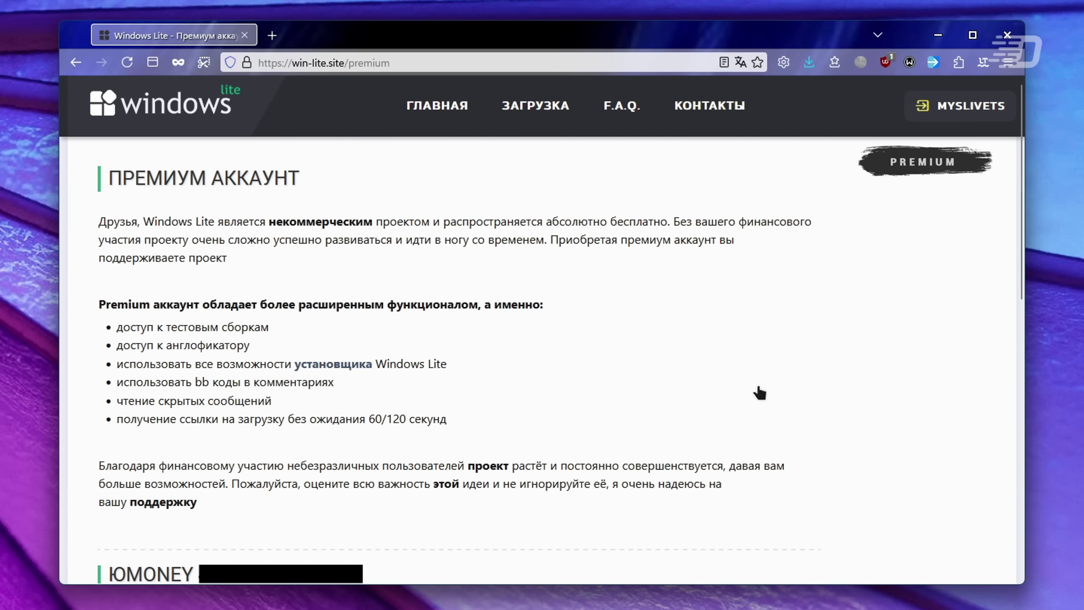
{"action": "right_click", "coordinate": [704, 392]}
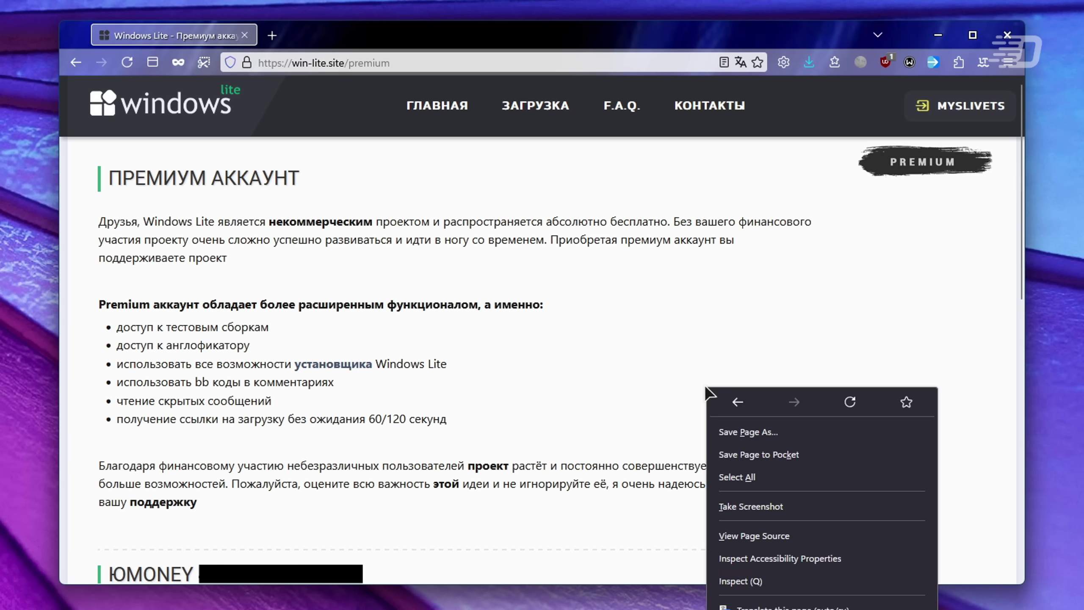
{"action": "key", "text": "Escape"}
{"action": "right_click", "coordinate": [706, 392]}
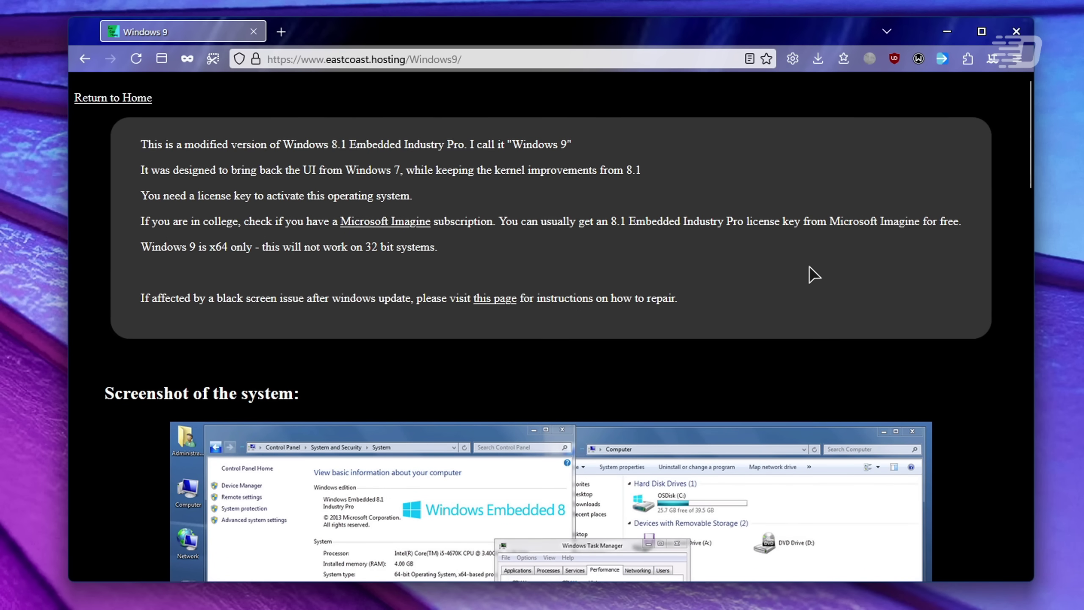
Step: Review the system screenshot, installation instructions and legal notice on the Windows 9 page of eastcoast.hosting
{"action": "scroll", "coordinate": [812, 270], "scroll_direction": "down", "scroll_amount": 6}
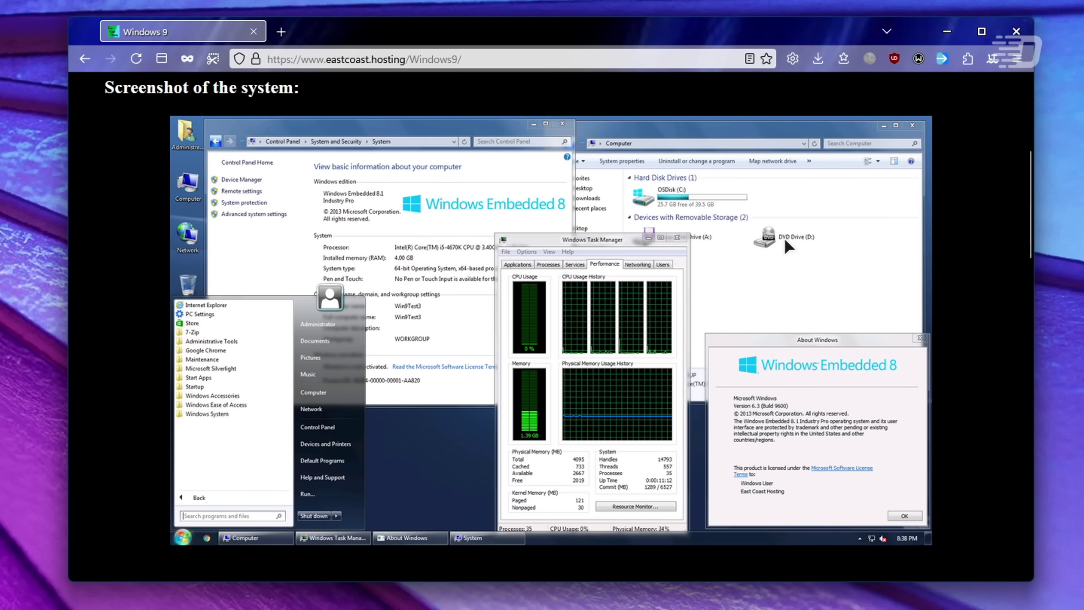
{"action": "scroll", "coordinate": [785, 240], "scroll_direction": "down", "scroll_amount": 20}
{"action": "scroll", "coordinate": [787, 246], "scroll_direction": "down", "scroll_amount": 4}
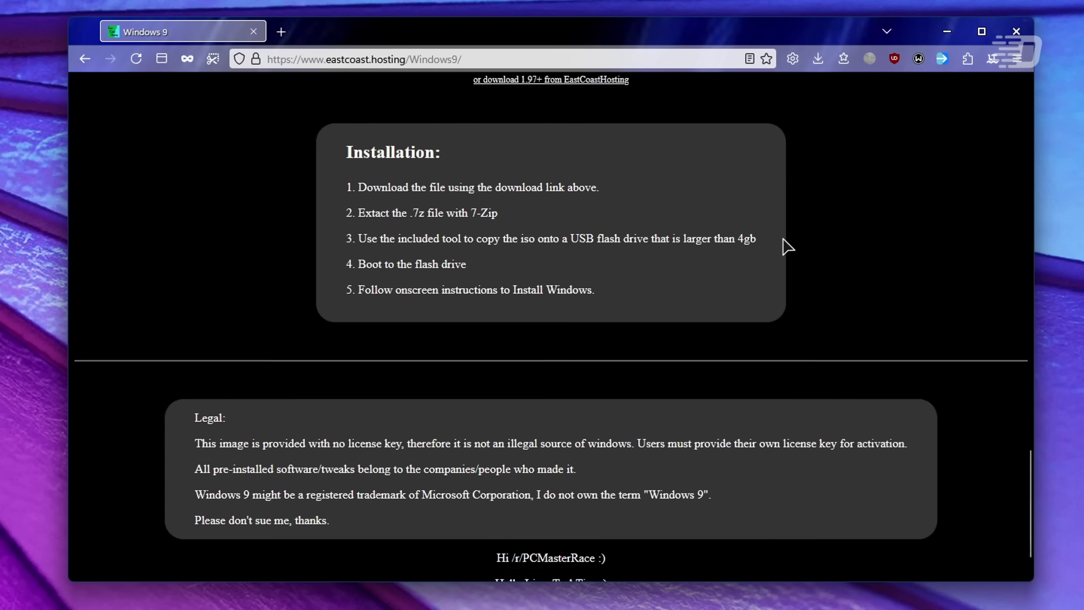
Step: Go back up the Windows 9 page from the installation instructions to the sections above
{"action": "scroll", "coordinate": [787, 246], "scroll_direction": "up", "scroll_amount": 9}
{"action": "scroll", "coordinate": [787, 246], "scroll_direction": "up", "scroll_amount": 15}
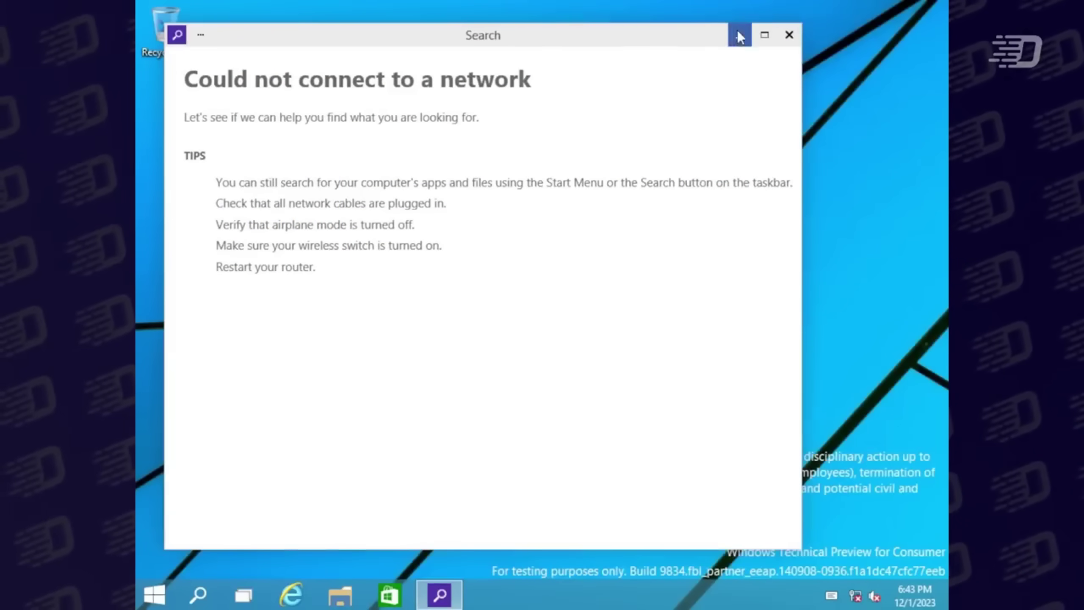
Step: Minimize the Search window and open the Store in the Windows Technical Preview
{"action": "left_click", "coordinate": [734, 33]}
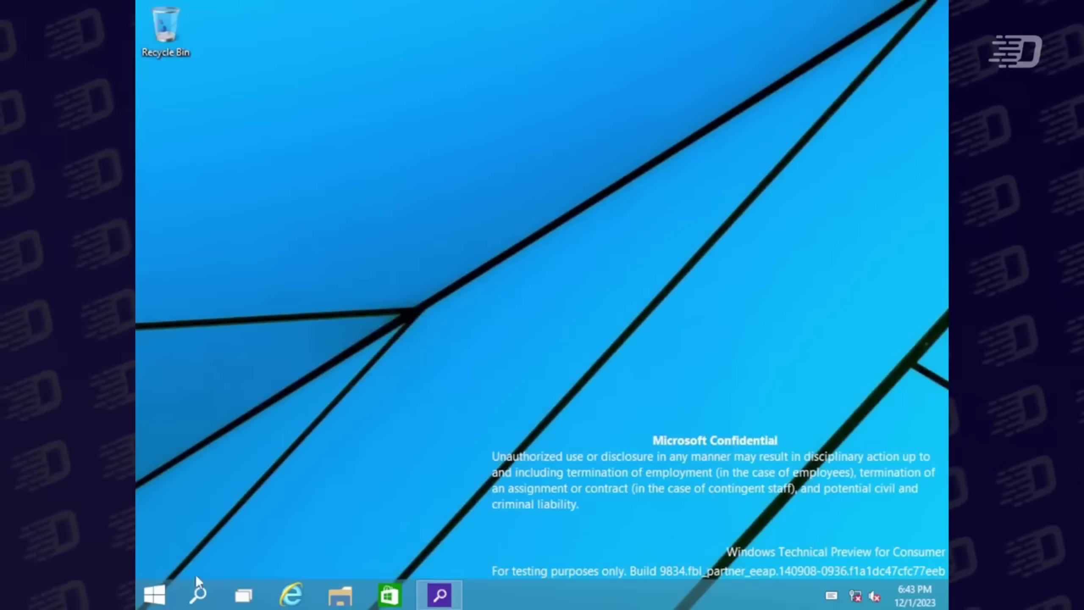
{"action": "left_click", "coordinate": [389, 595]}
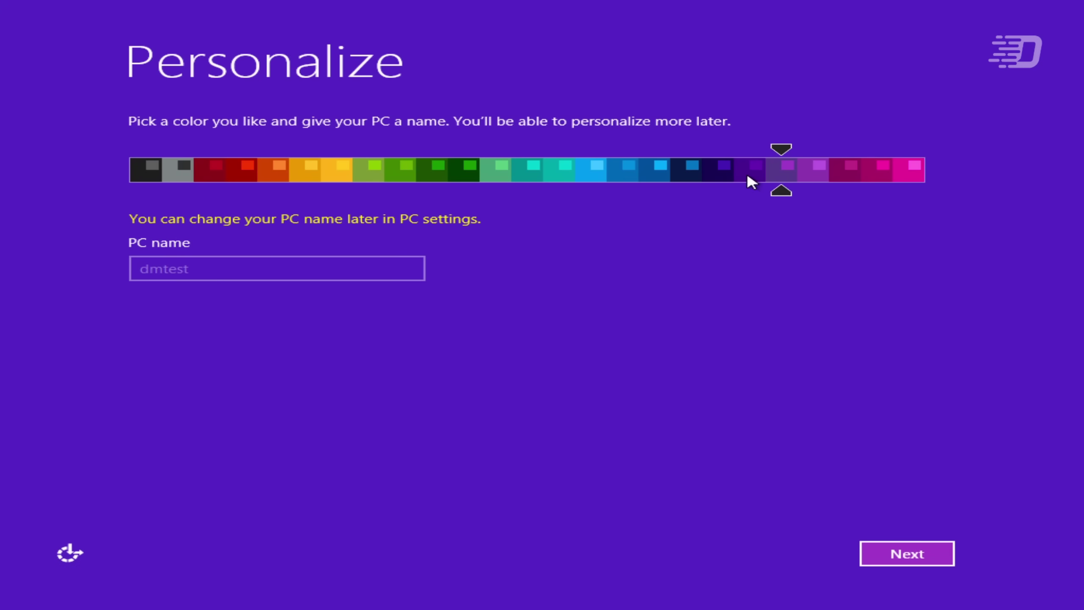
Step: Set a dark indigo color on the Personalize page of Windows setup and choose to customize the settings instead of using express ones
{"action": "left_click", "coordinate": [745, 175]}
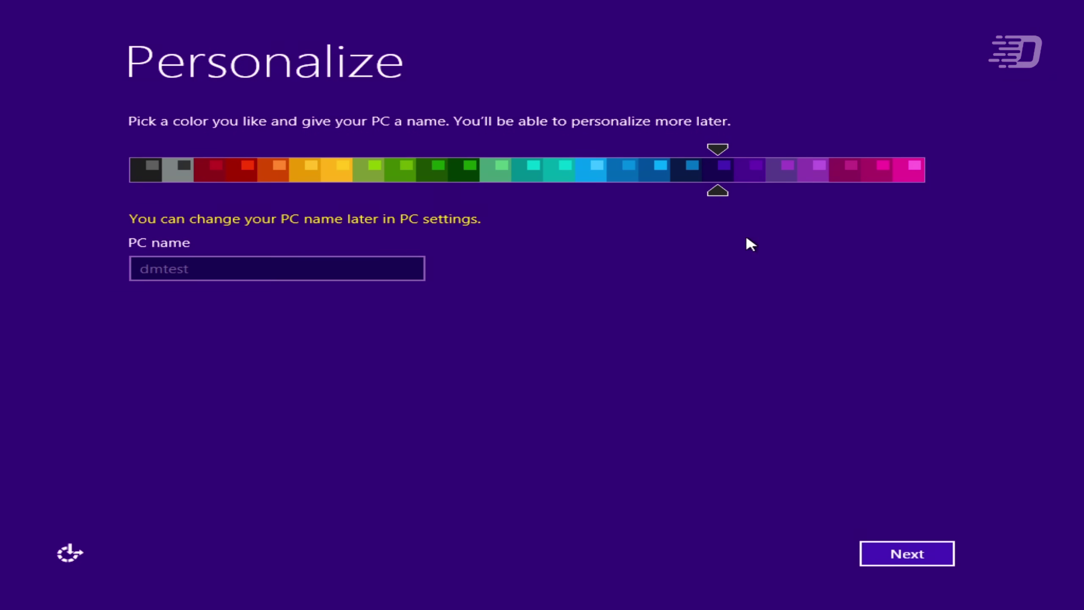
{"action": "left_click", "coordinate": [866, 559]}
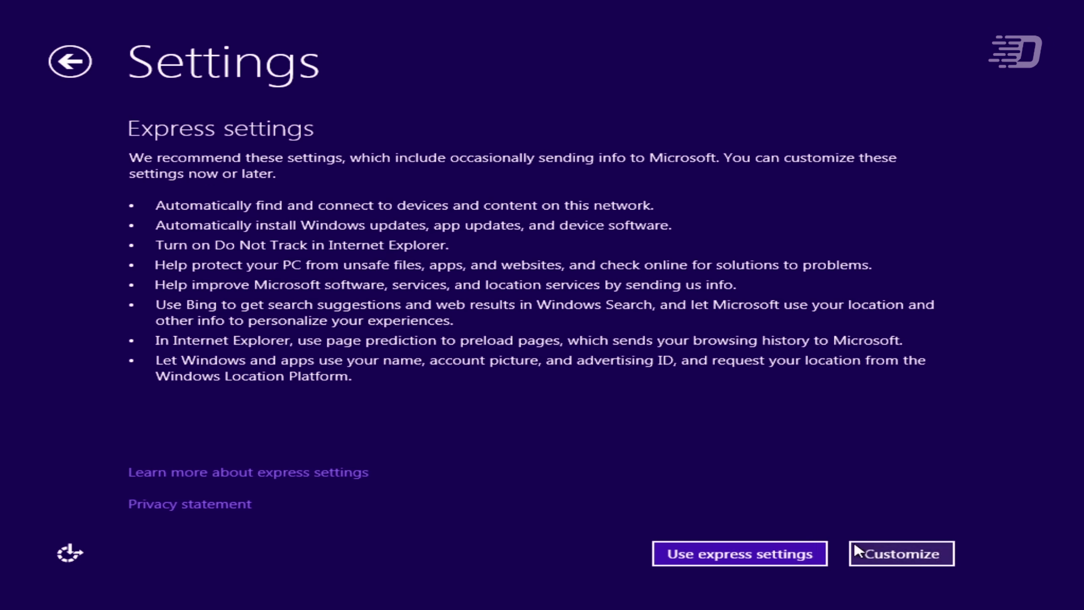
{"action": "left_click", "coordinate": [855, 551]}
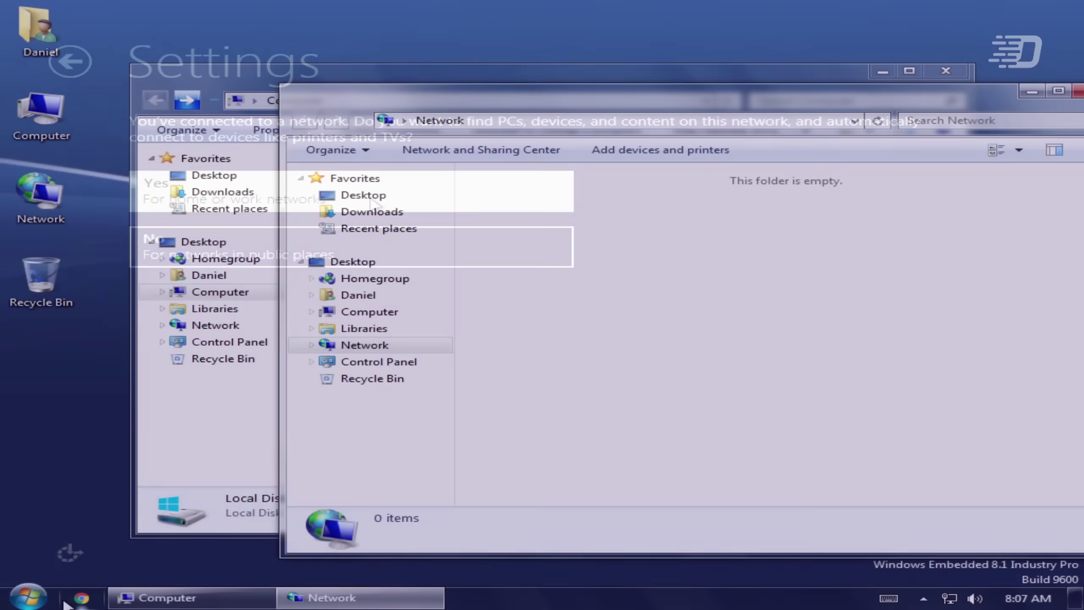
Step: Inspect the 7-Zip, Start Apps, Maintenance and Administrative Tools folders among all programs in the Start menu, and open PC settings
{"action": "left_click", "coordinate": [43, 595]}
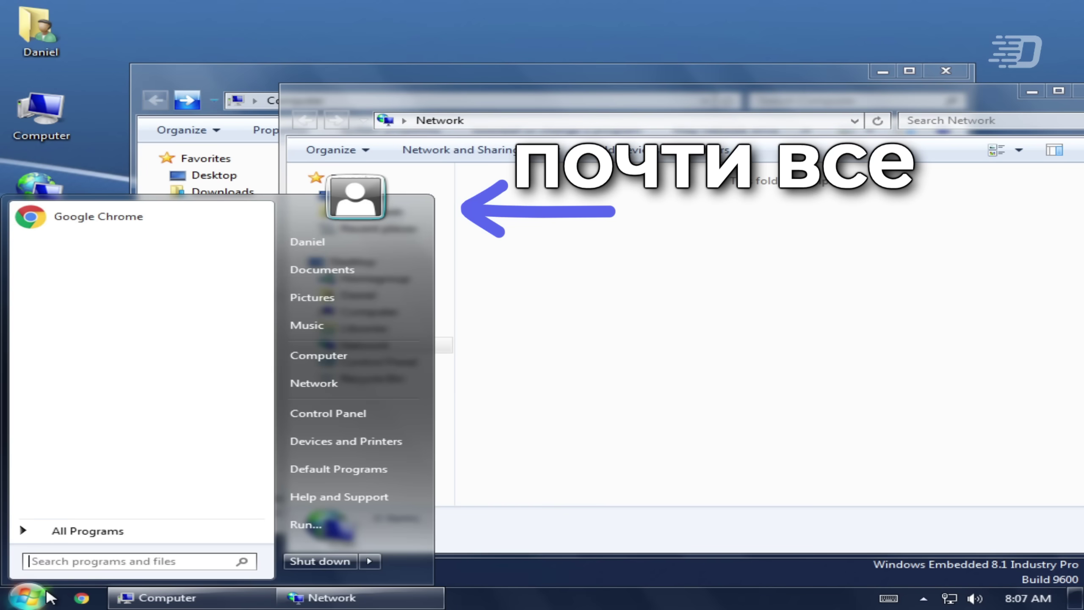
{"action": "left_click", "coordinate": [116, 534]}
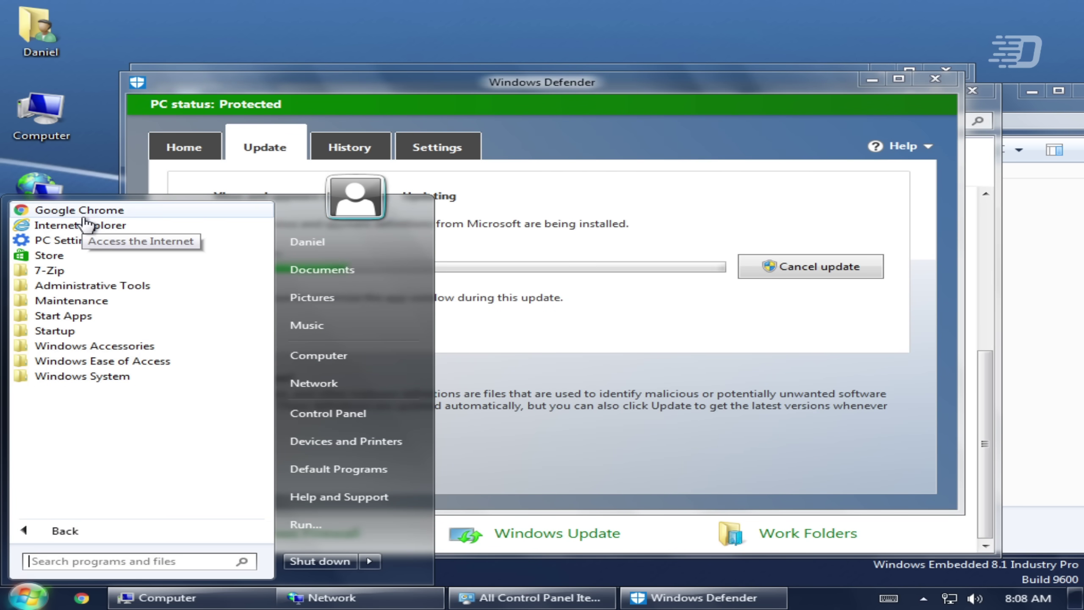
{"action": "left_click", "coordinate": [78, 270]}
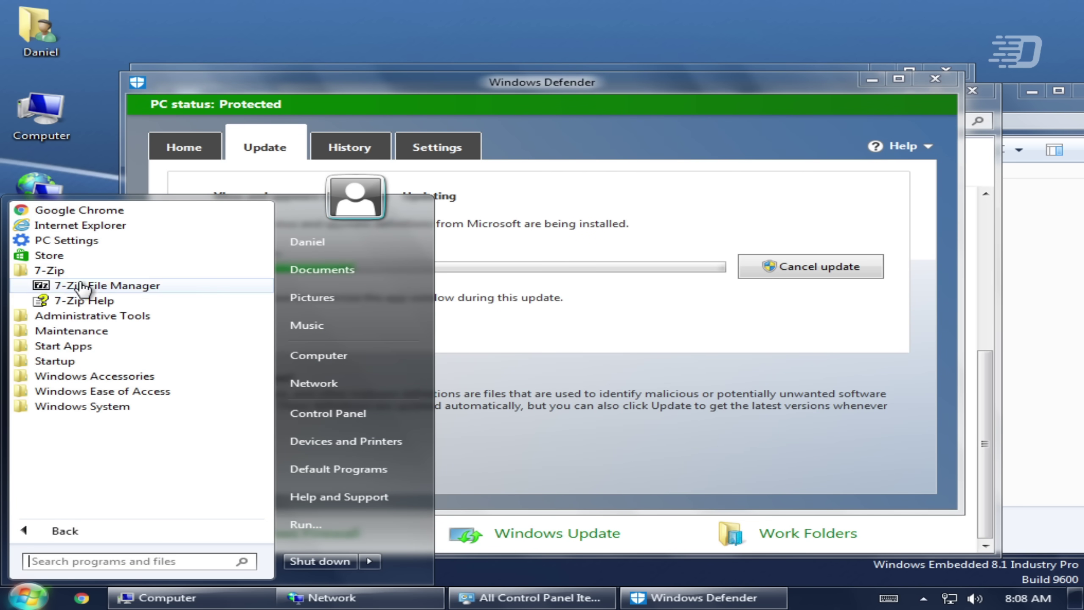
{"action": "left_click", "coordinate": [77, 346]}
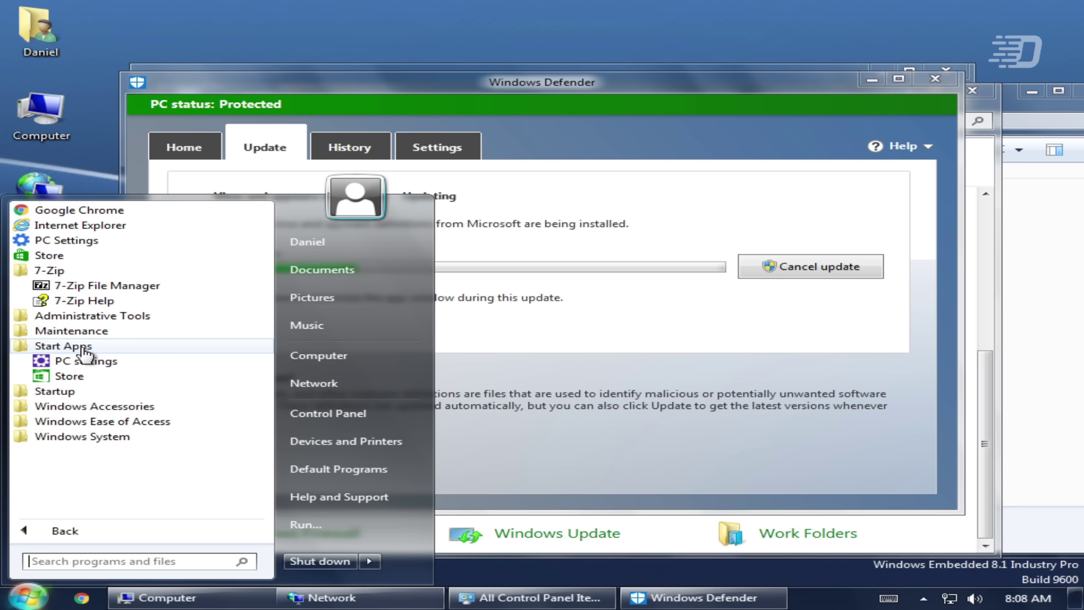
{"action": "left_click", "coordinate": [81, 331]}
{"action": "left_click", "coordinate": [85, 316]}
{"action": "scroll", "coordinate": [88, 393], "scroll_direction": "down", "scroll_amount": 4}
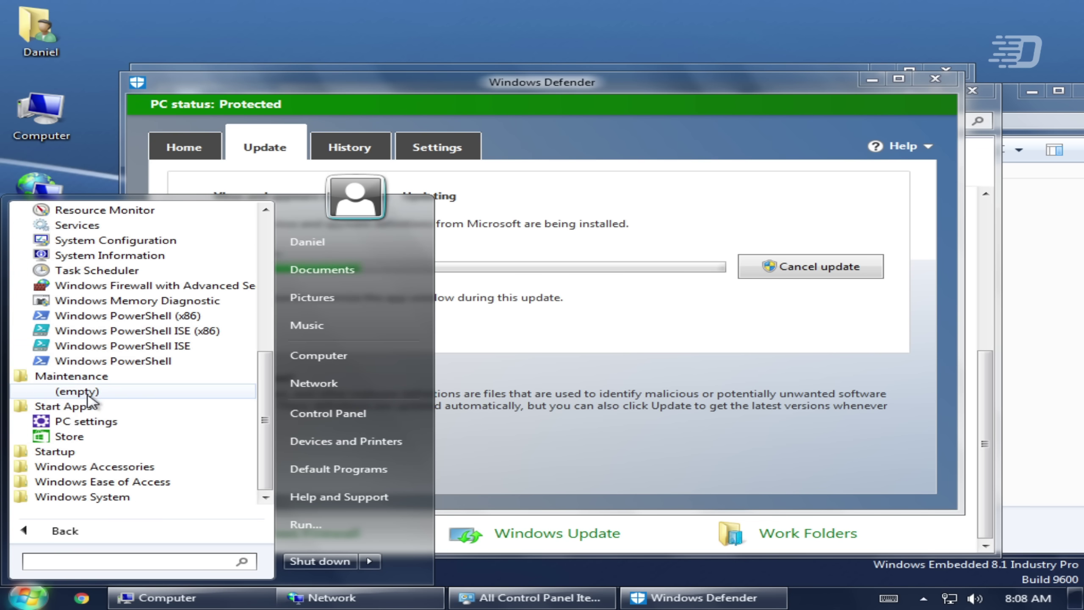
{"action": "left_click", "coordinate": [88, 422]}
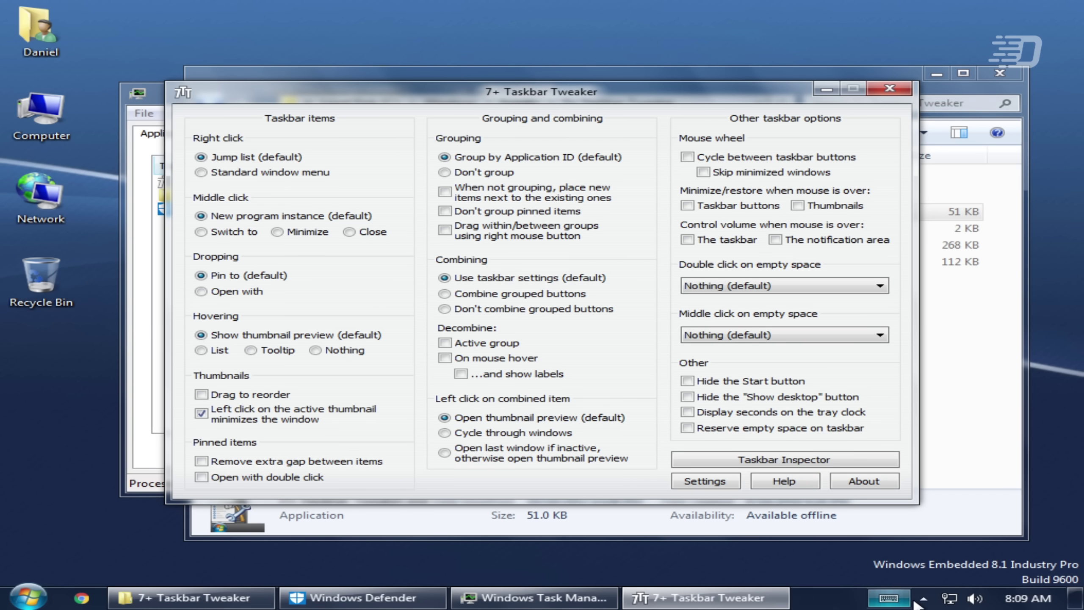
Step: Show the hidden notification area icons, and enable and apply Aero Glass in Aero Glass Tweaker
{"action": "left_click", "coordinate": [921, 598]}
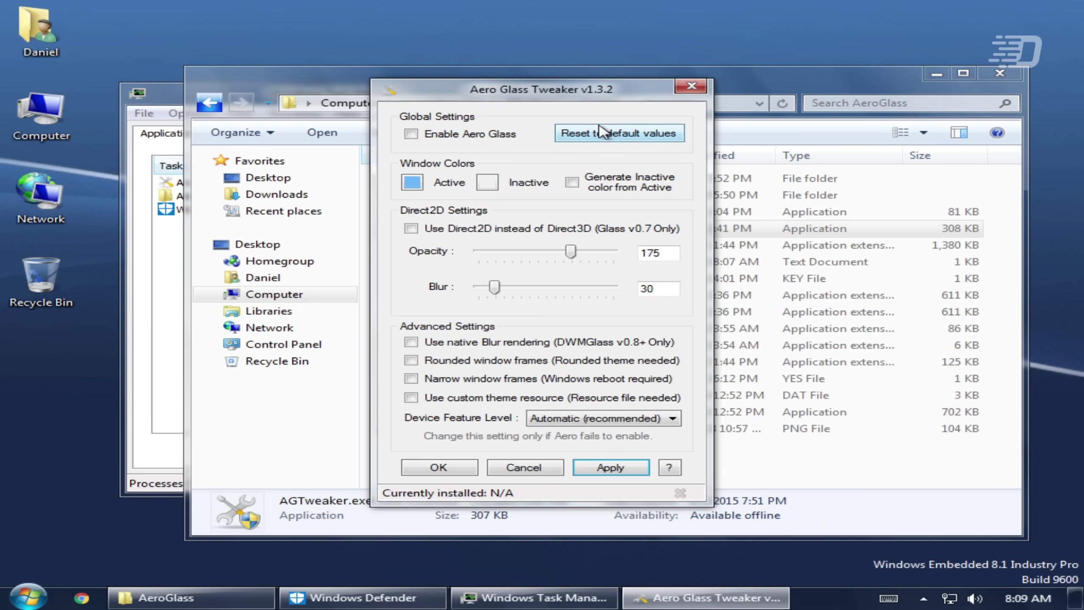
{"action": "left_click", "coordinate": [477, 136]}
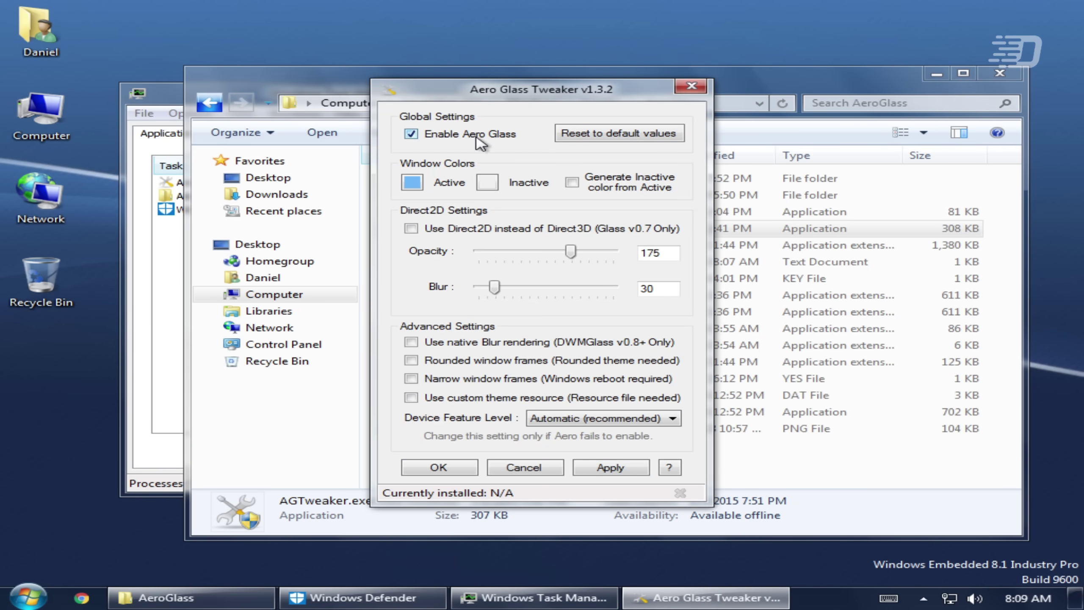
{"action": "left_click", "coordinate": [613, 467]}
{"action": "left_click", "coordinate": [533, 362]}
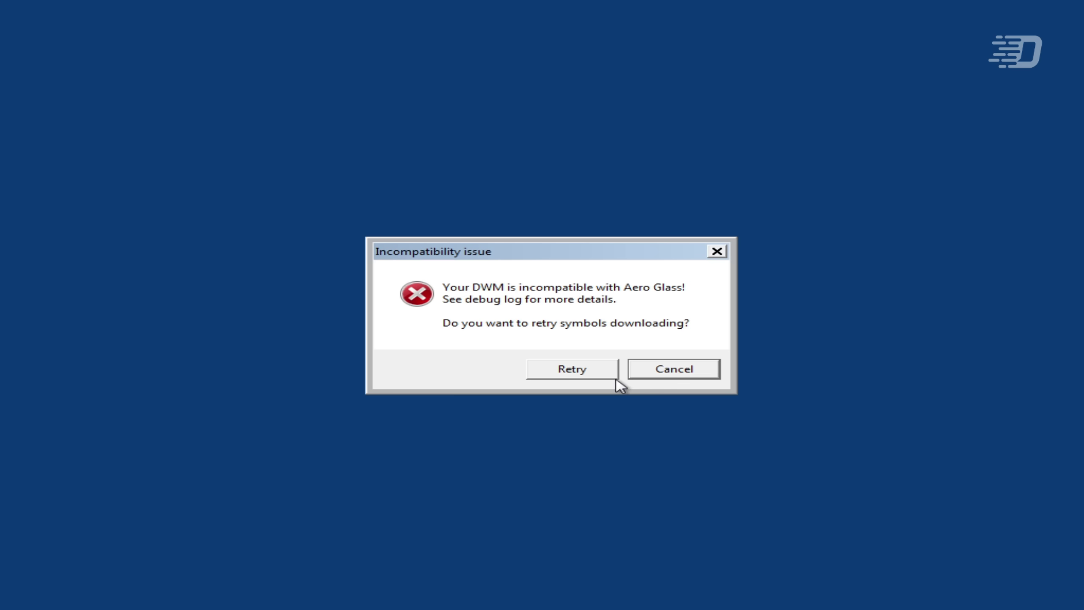
Step: Move the Aero Glass incompatibility message aside and decline to retry the symbols download
{"action": "left_click_drag", "start_coordinate": [572, 251], "coordinate": [479, 152]}
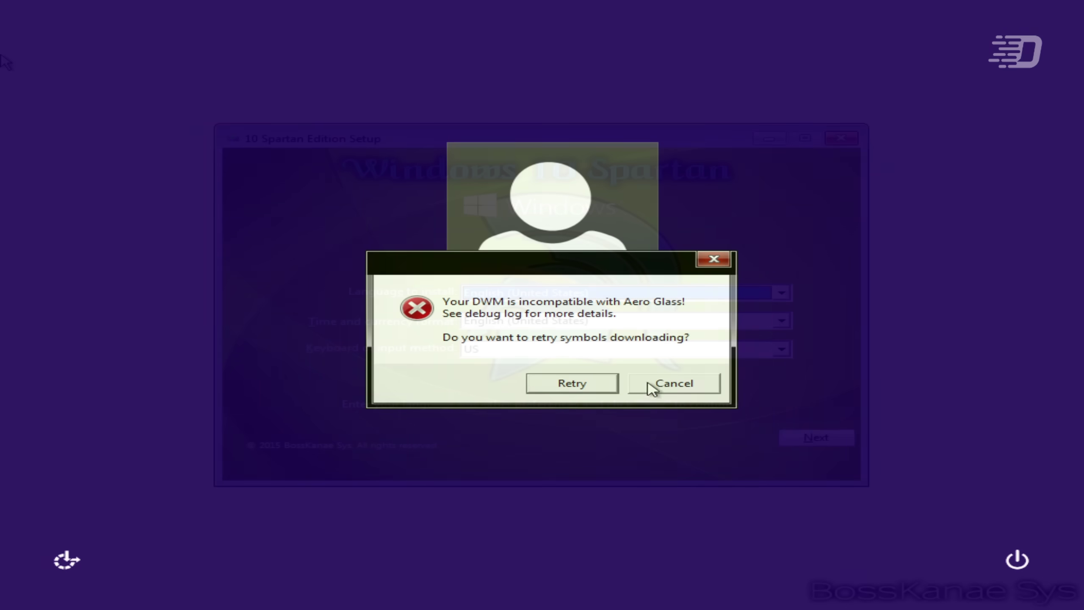
{"action": "left_click", "coordinate": [651, 384]}
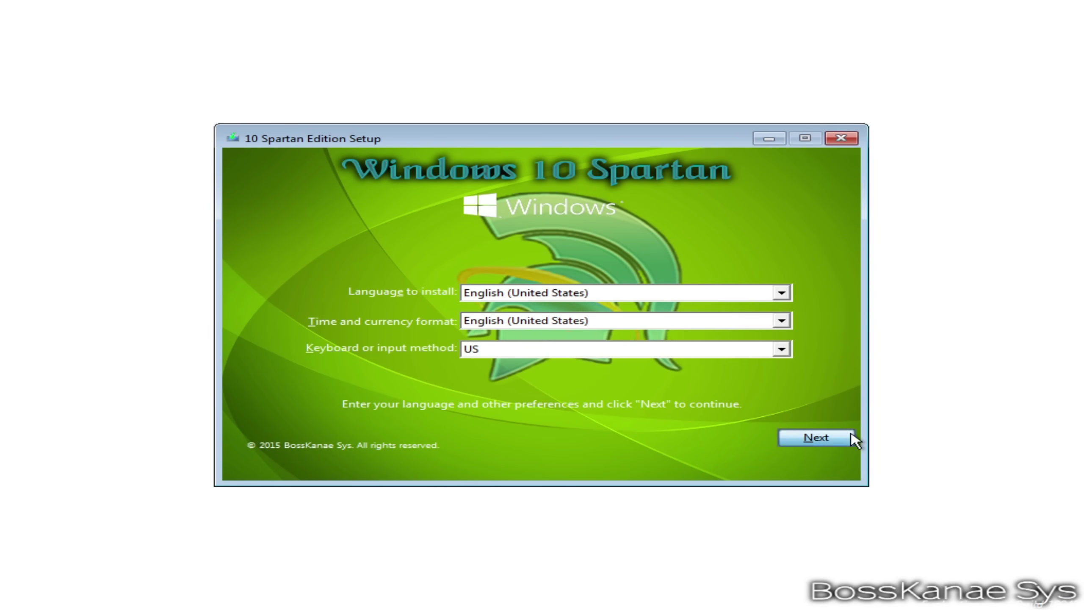
Step: Continue the 10 Spartan Edition setup in English (United States), delete the 9.9 GB partition and select drive 0's unallocated space for the installation
{"action": "left_click", "coordinate": [851, 438]}
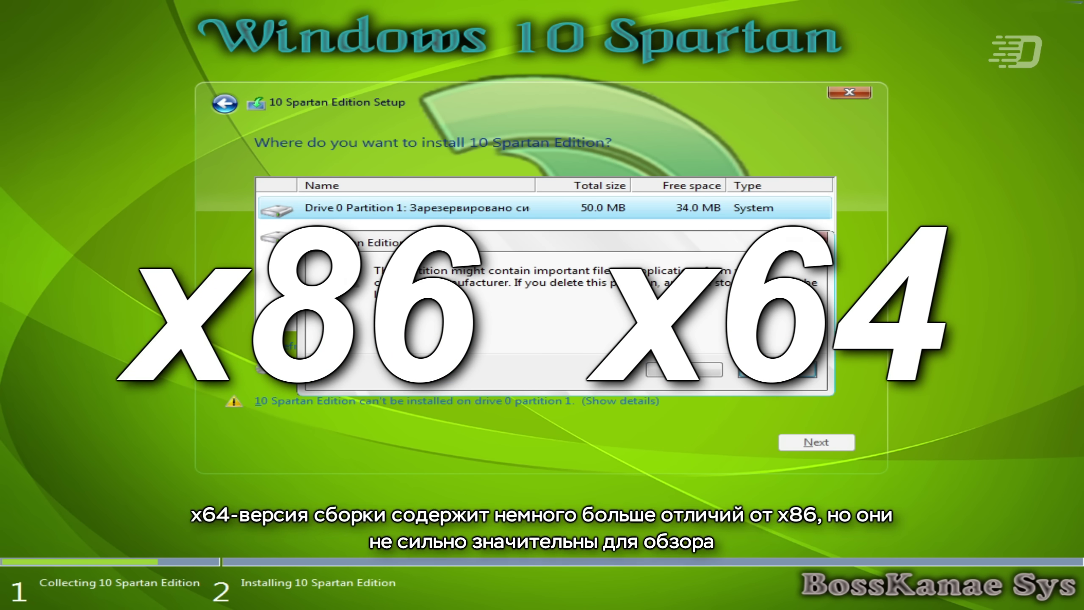
{"action": "left_click", "coordinate": [495, 238]}
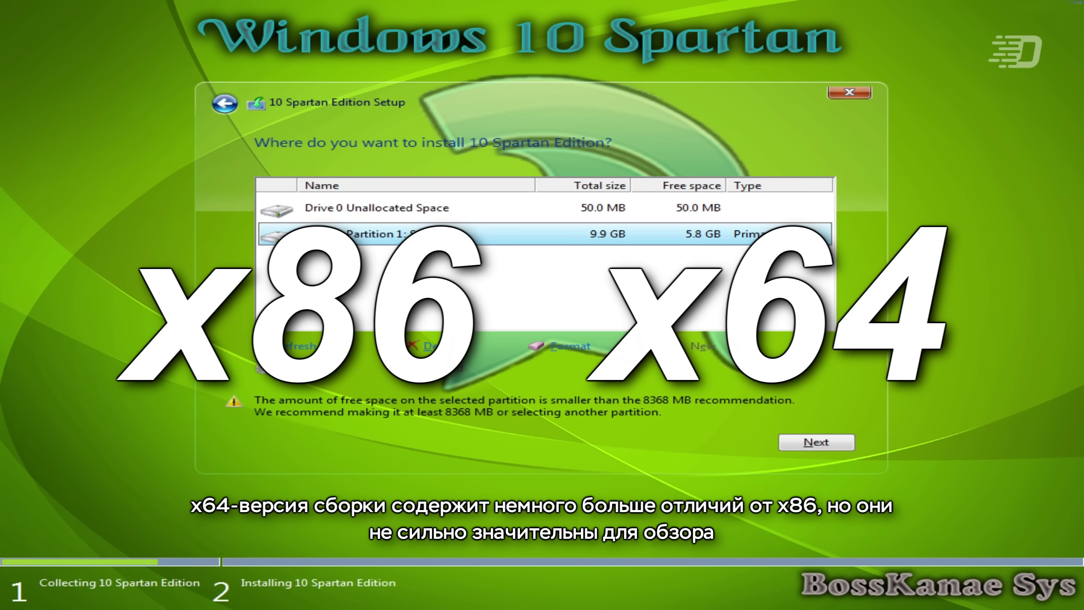
{"action": "left_click", "coordinate": [427, 346]}
{"action": "left_click", "coordinate": [713, 368]}
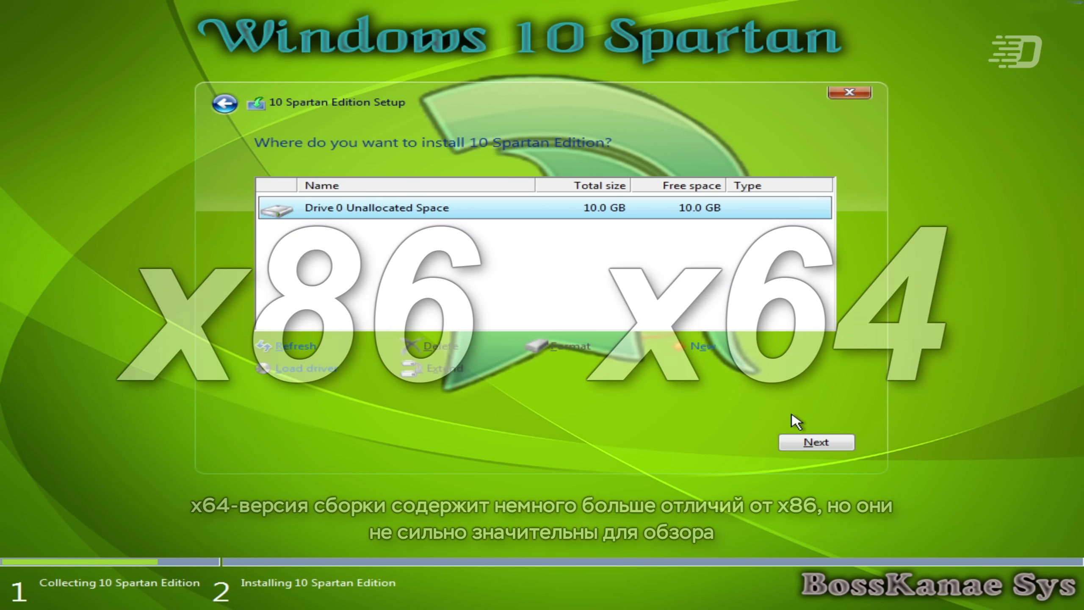
{"action": "left_click", "coordinate": [816, 444]}
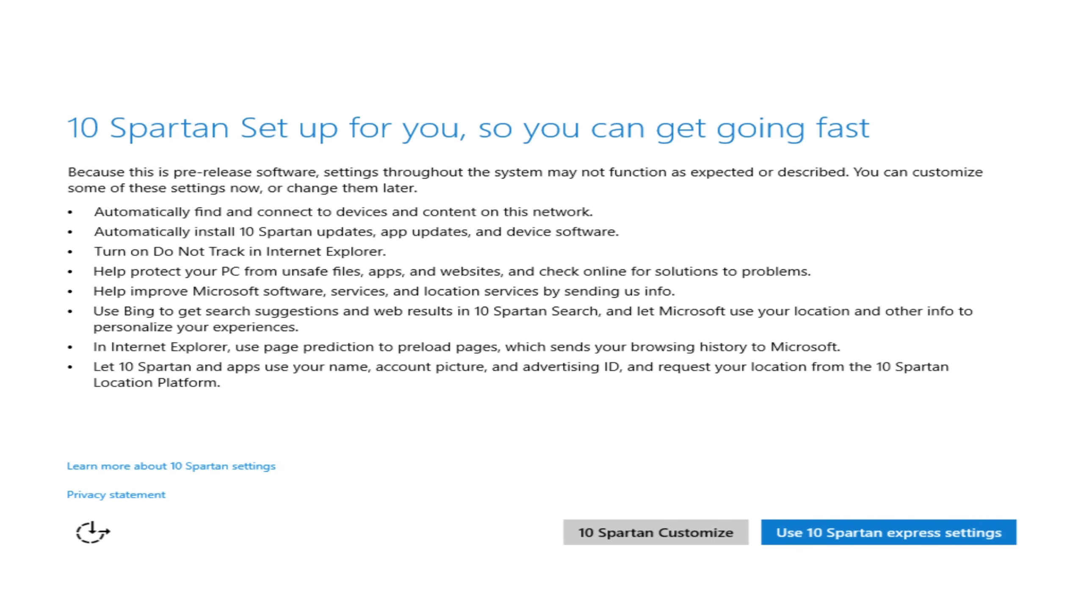
Step: Choose to customize the 10 Spartan settings instead of using the express settings
{"action": "left_click", "coordinate": [690, 539]}
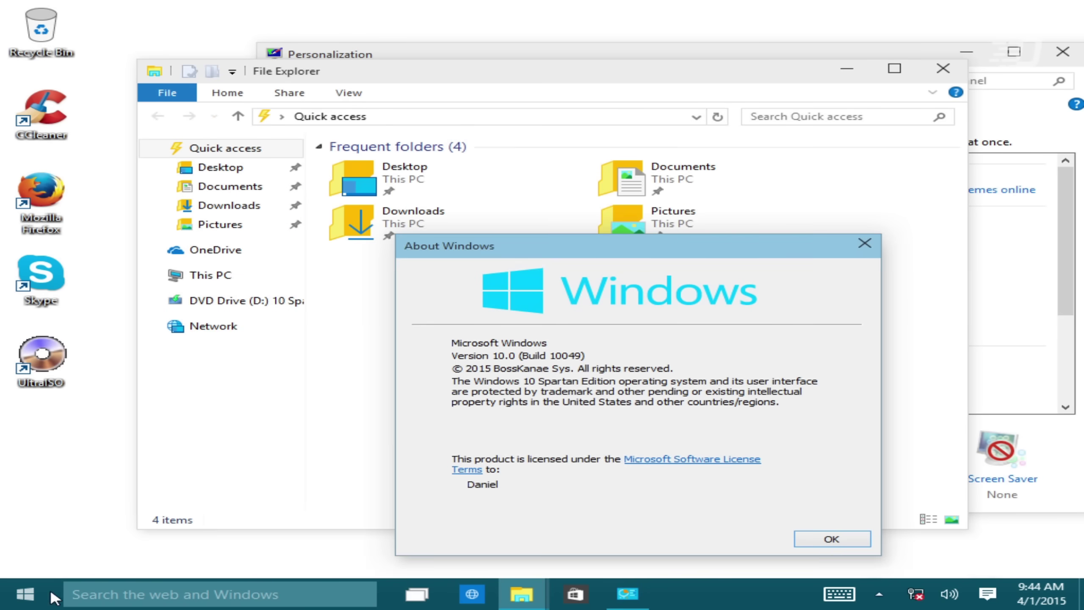
Step: Look over the app tiles in the Start menu of Windows 10 Spartan
{"action": "left_click", "coordinate": [25, 594]}
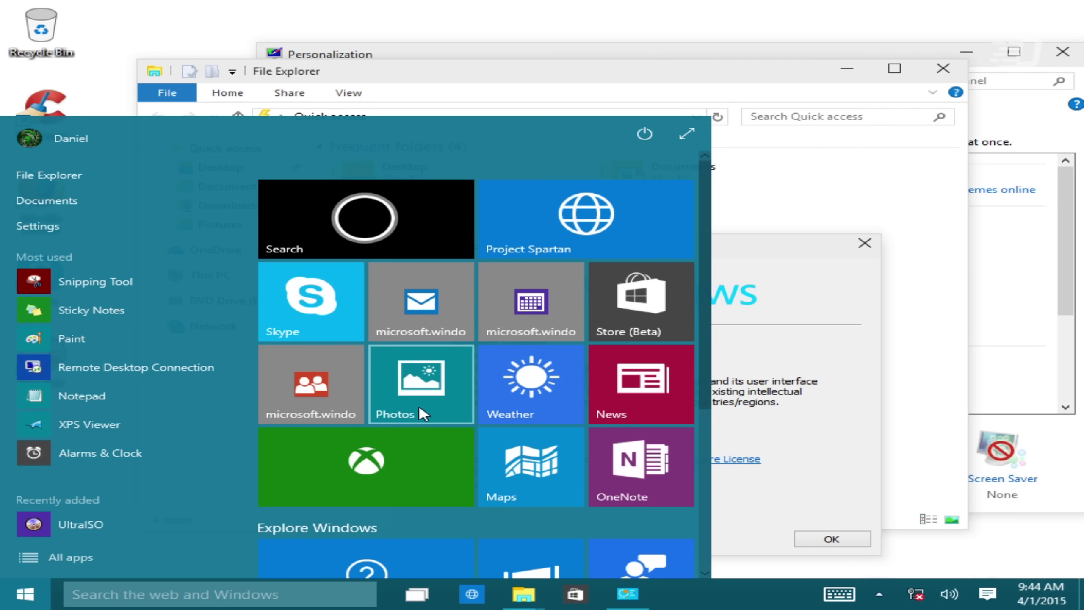
{"action": "scroll", "coordinate": [431, 373], "scroll_direction": "down", "scroll_amount": 3}
{"action": "scroll", "coordinate": [435, 363], "scroll_direction": "up", "scroll_amount": 2}
{"action": "scroll", "coordinate": [433, 363], "scroll_direction": "up", "scroll_amount": 1}
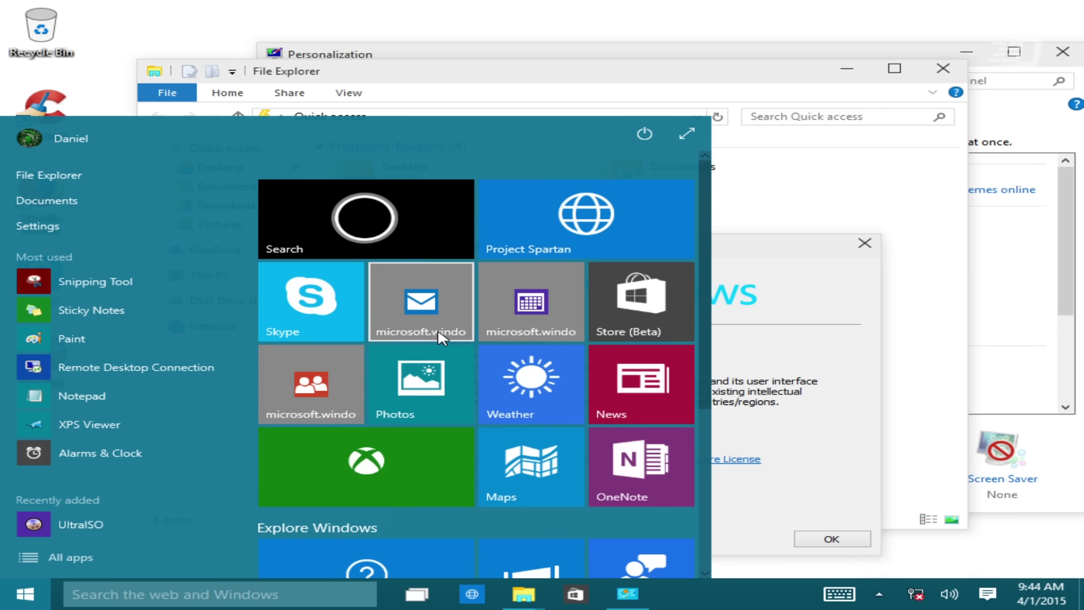
Step: Try to open the app on the mail tile, and launch the Project Spartan browser from the Start menu
{"action": "left_click", "coordinate": [422, 301]}
{"action": "left_click", "coordinate": [809, 347]}
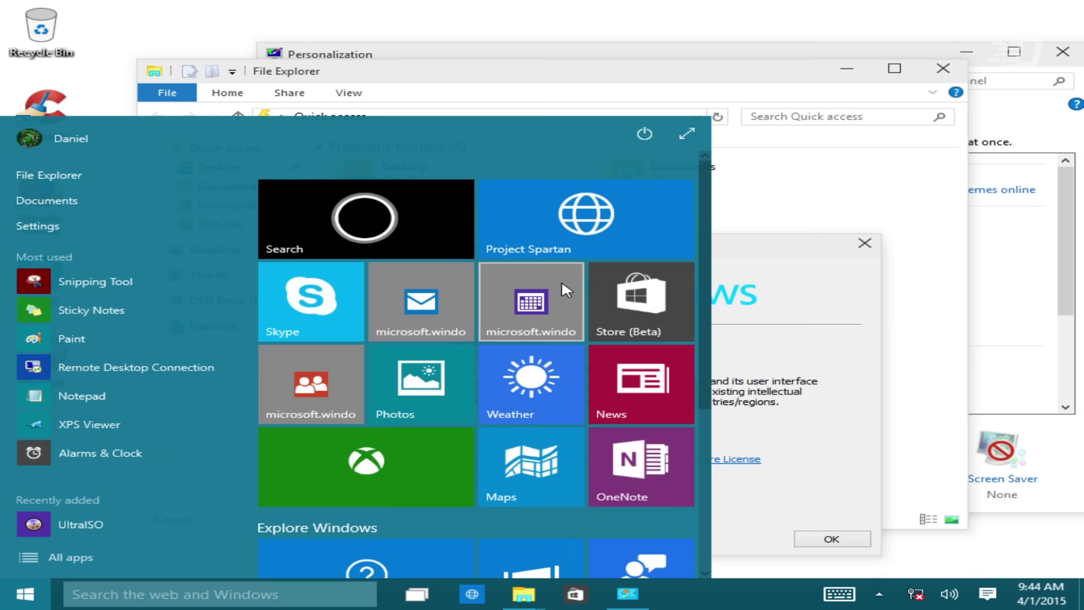
{"action": "left_click", "coordinate": [795, 353]}
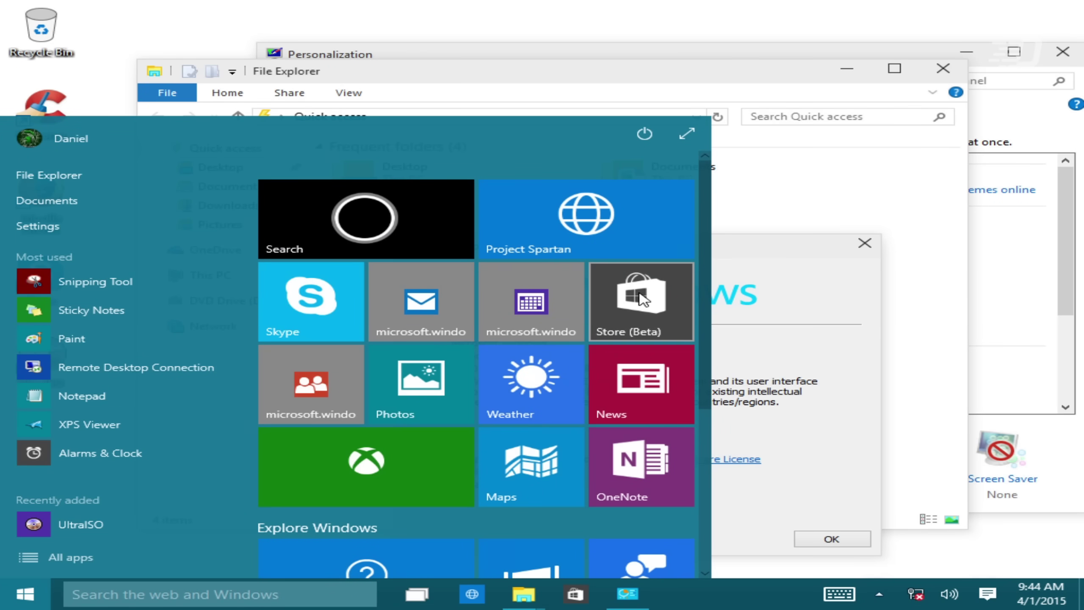
{"action": "left_click", "coordinate": [583, 241]}
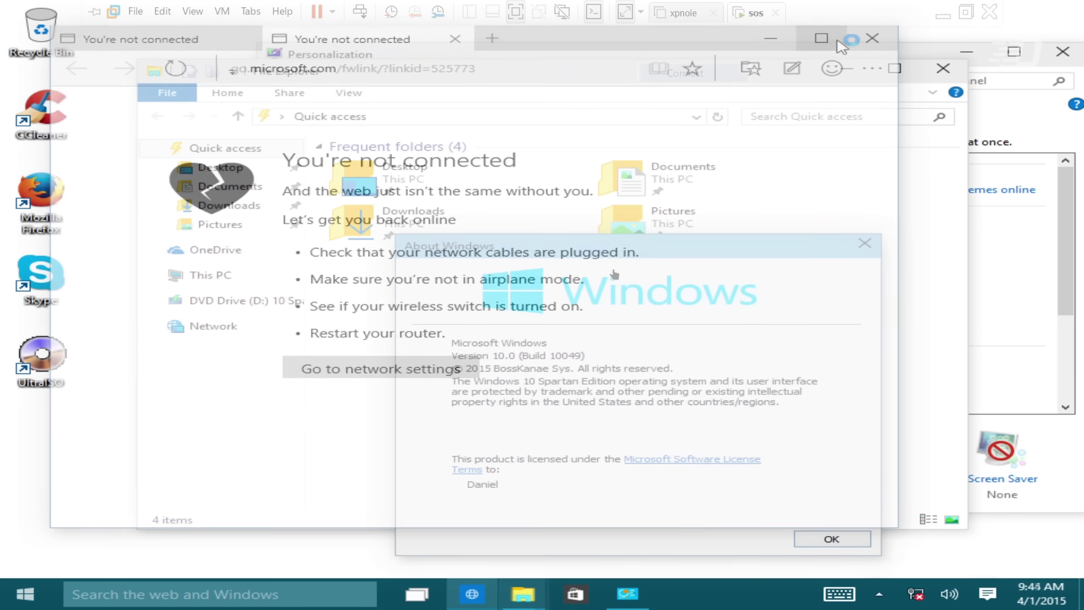
Step: Open the Photos app from the Start menu, close it, and launch the Project Spartan browser again
{"action": "left_click", "coordinate": [23, 597]}
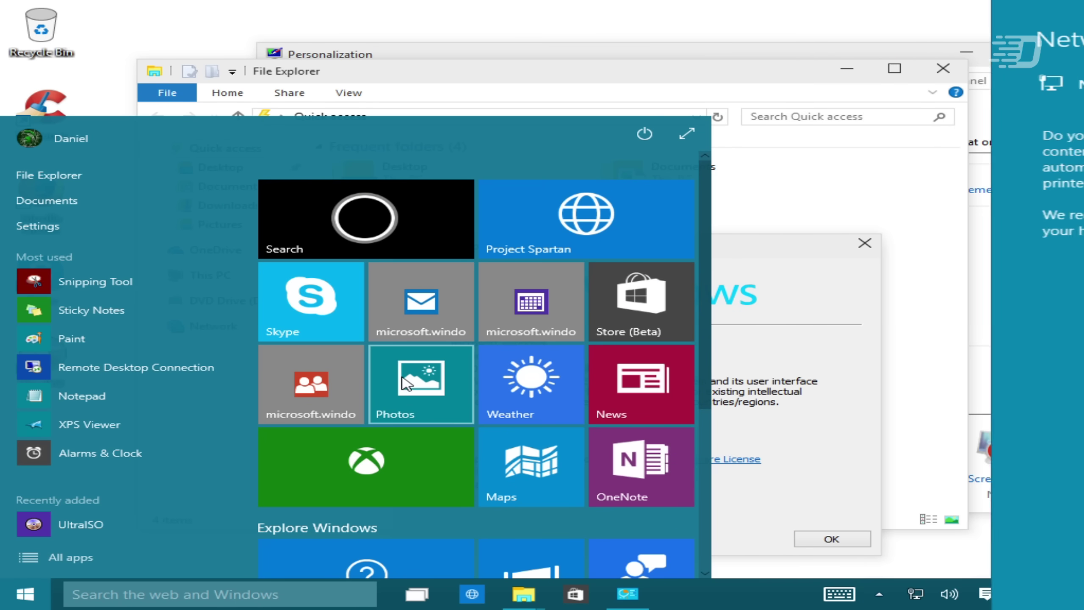
{"action": "left_click", "coordinate": [405, 381]}
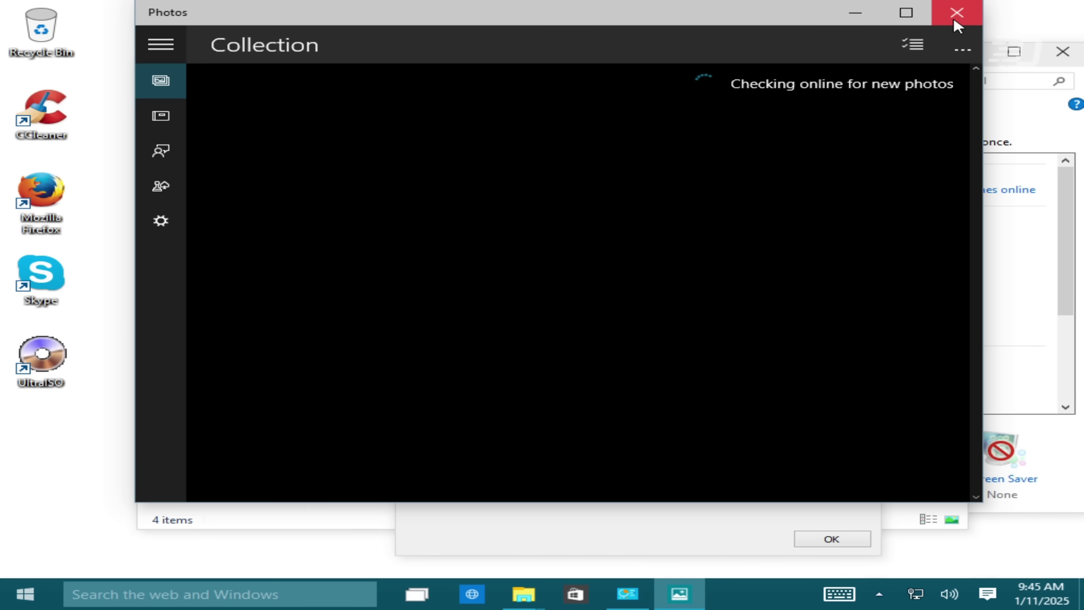
{"action": "left_click", "coordinate": [954, 16]}
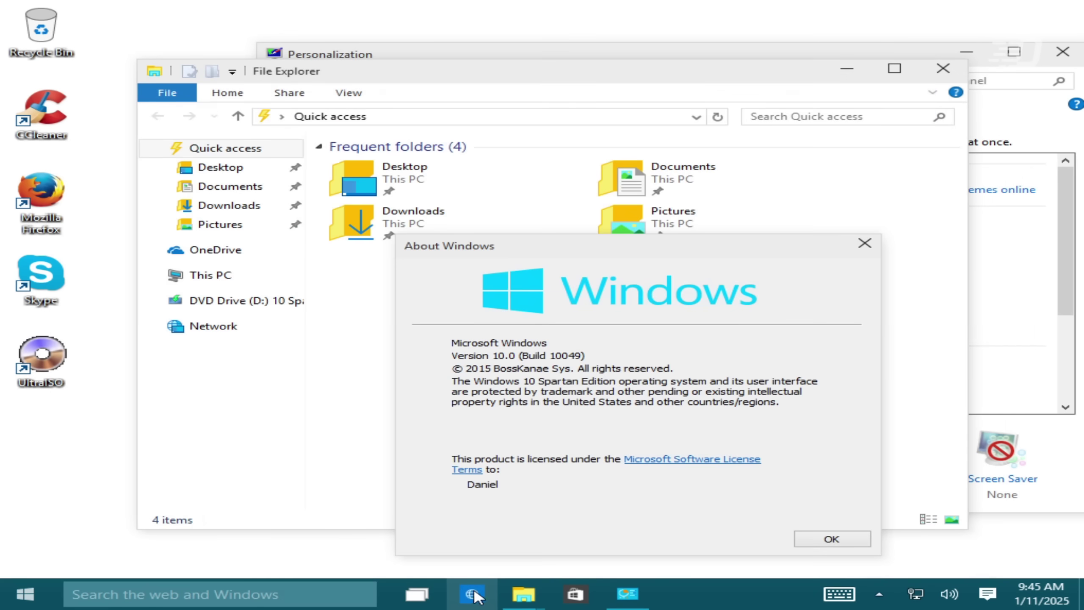
{"action": "left_click", "coordinate": [472, 594]}
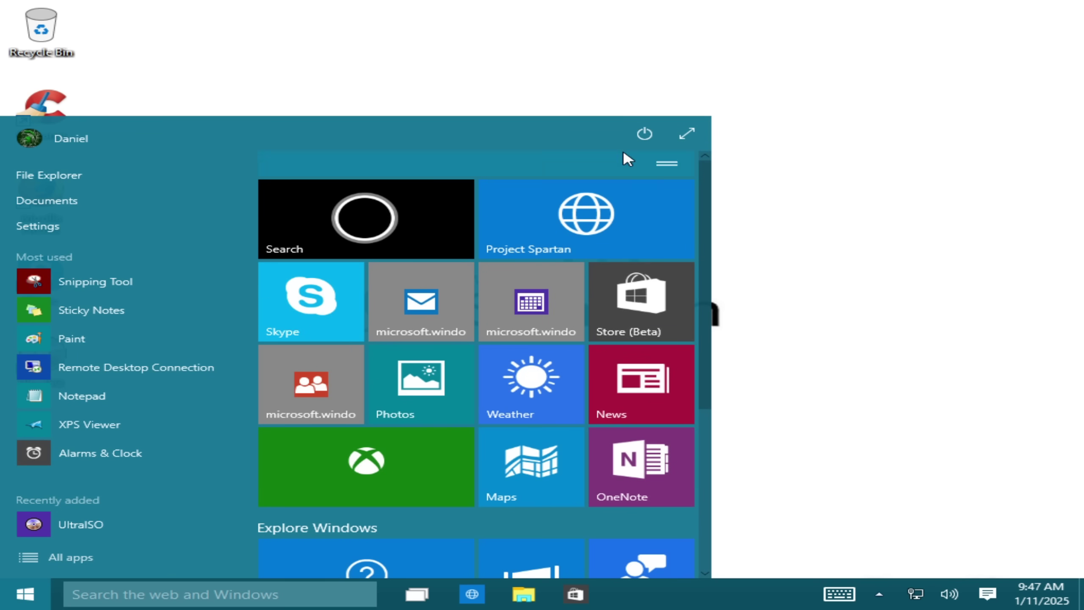
Step: Restart Windows 10 Spartan from the Start menu's power options
{"action": "left_click", "coordinate": [644, 134]}
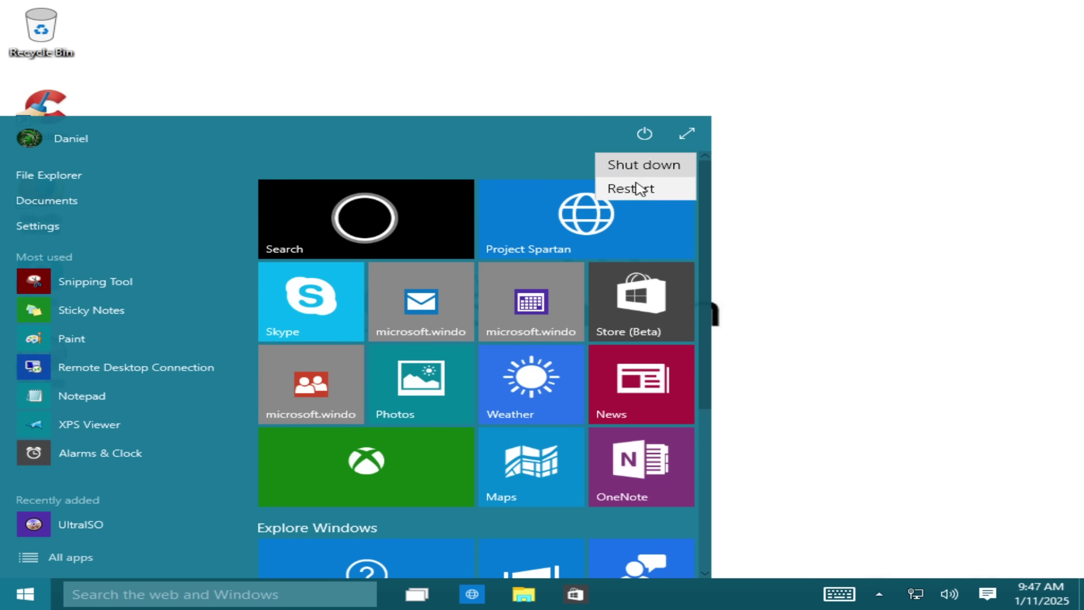
{"action": "left_click", "coordinate": [638, 186]}
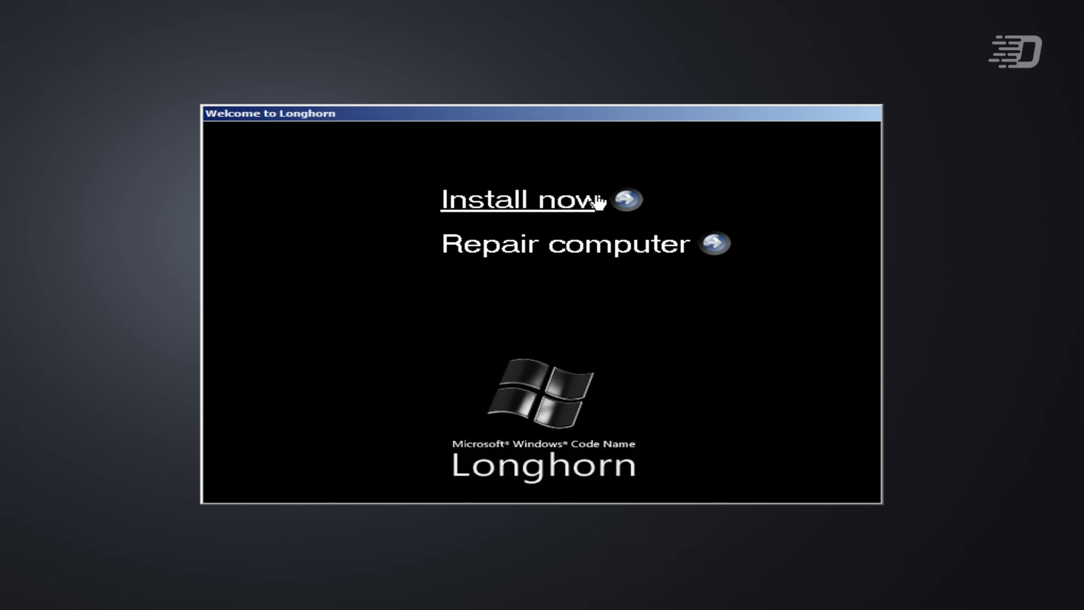
Step: Open the repair options of the Longhorn installer and launch the partition manager
{"action": "left_click", "coordinate": [613, 253]}
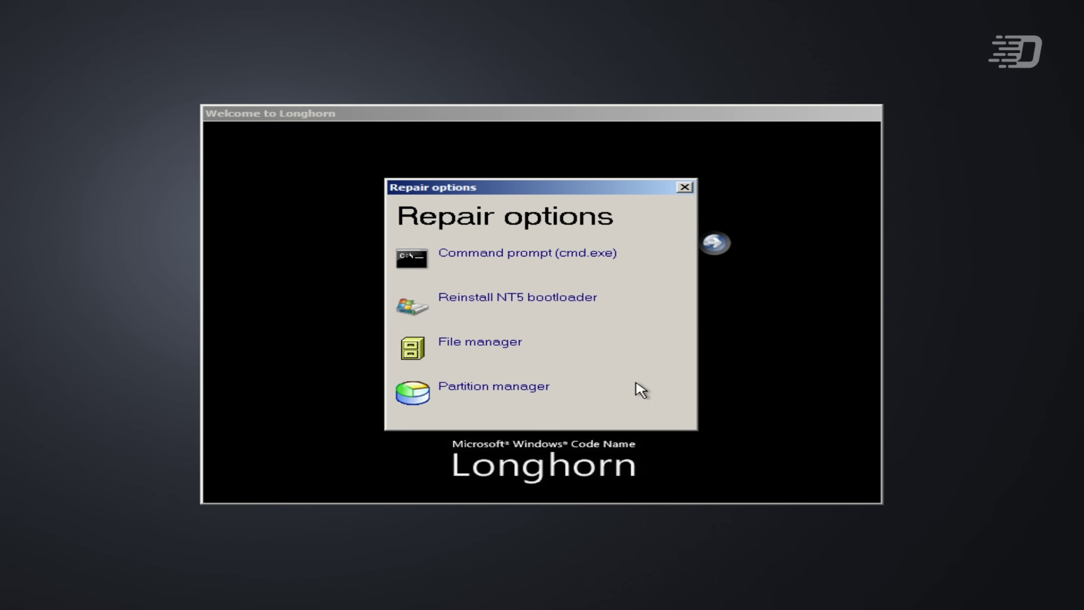
{"action": "left_click", "coordinate": [492, 391]}
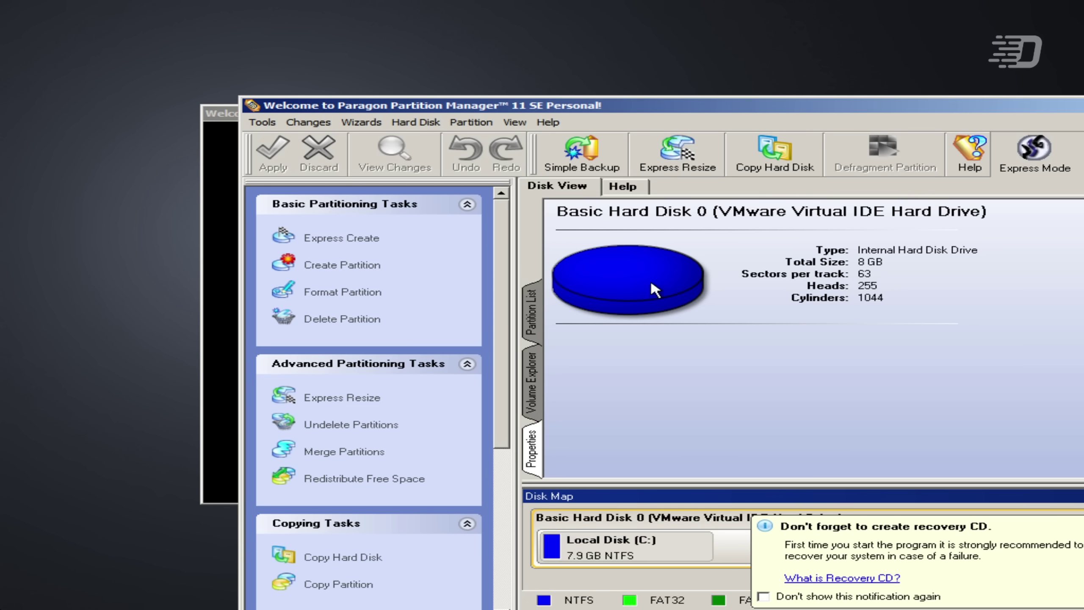
Step: Close the partition manager, then open File Manager from the repair options and minimize it
{"action": "double_click", "coordinate": [252, 107]}
{"action": "left_click", "coordinate": [473, 348]}
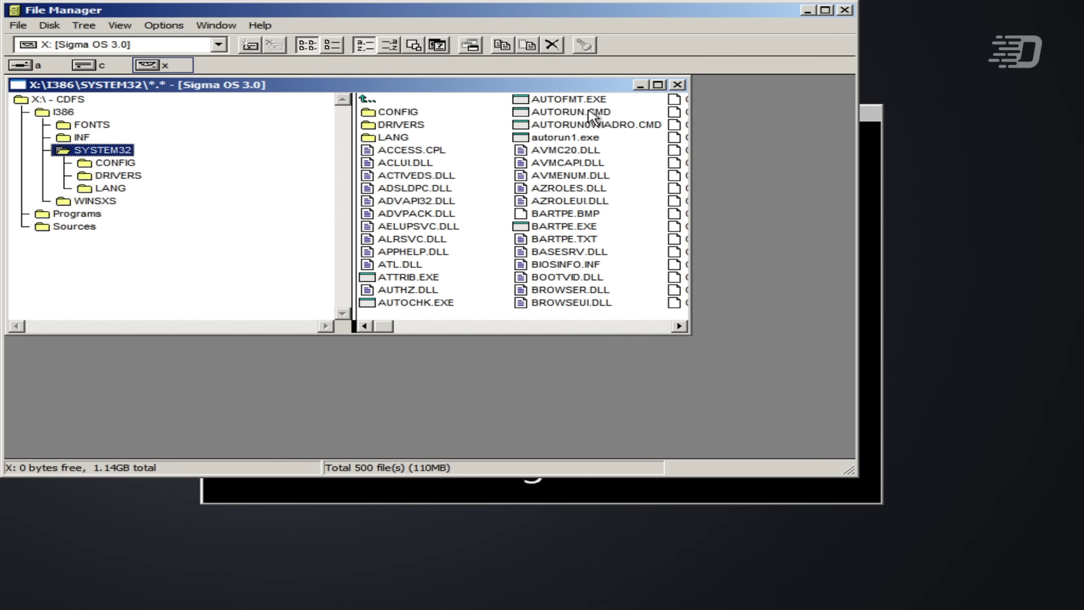
{"action": "left_click", "coordinate": [806, 10]}
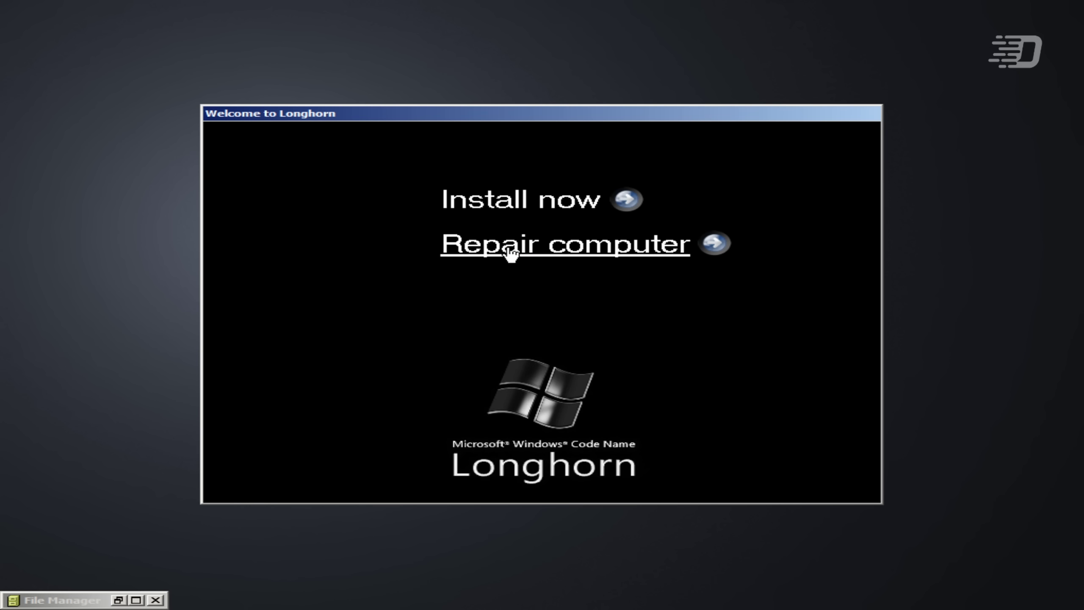
Step: Launch the command prompt from the installer's repair options, and open the Help options of the restored File Manager
{"action": "left_click", "coordinate": [509, 252]}
{"action": "left_click", "coordinate": [497, 255]}
{"action": "left_click", "coordinate": [118, 599]}
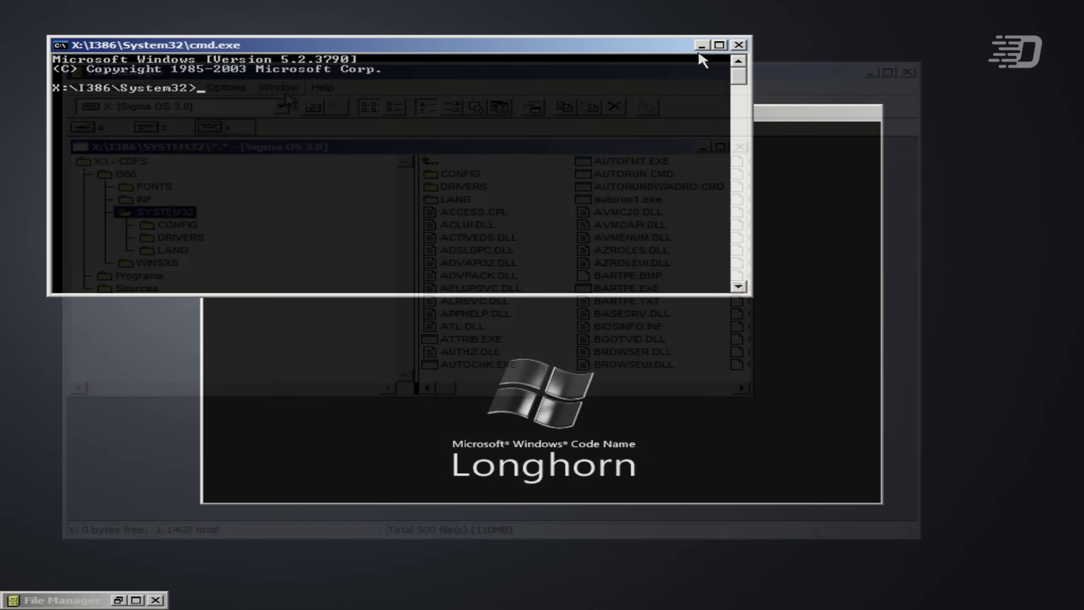
{"action": "left_click", "coordinate": [323, 87]}
{"action": "left_click", "coordinate": [340, 151]}
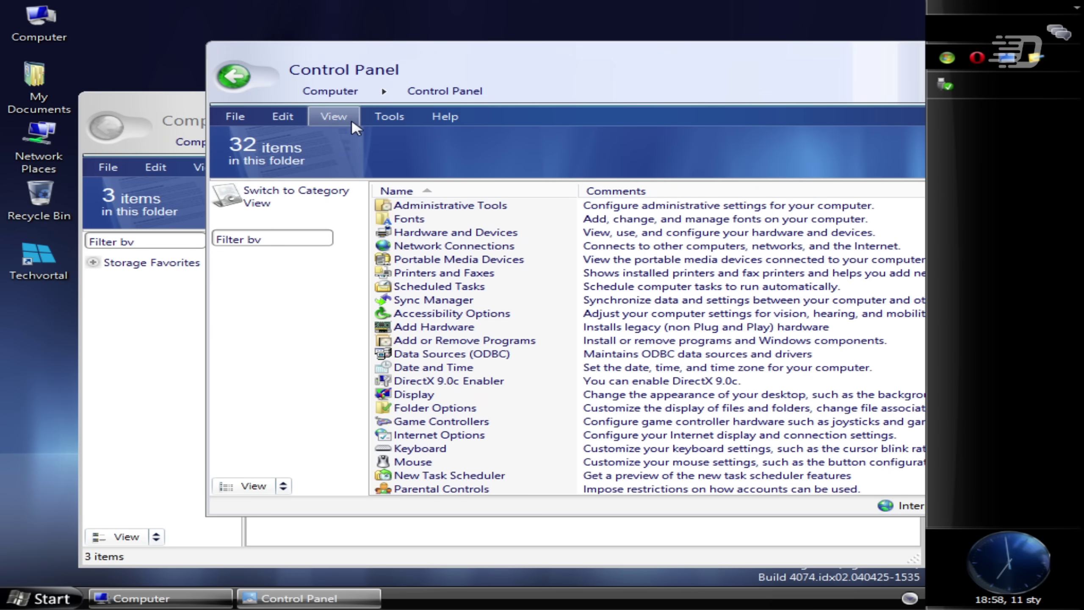
Step: Pick a view option for the items in the Control Panel window
{"action": "left_click", "coordinate": [334, 116]}
{"action": "left_click", "coordinate": [369, 230]}
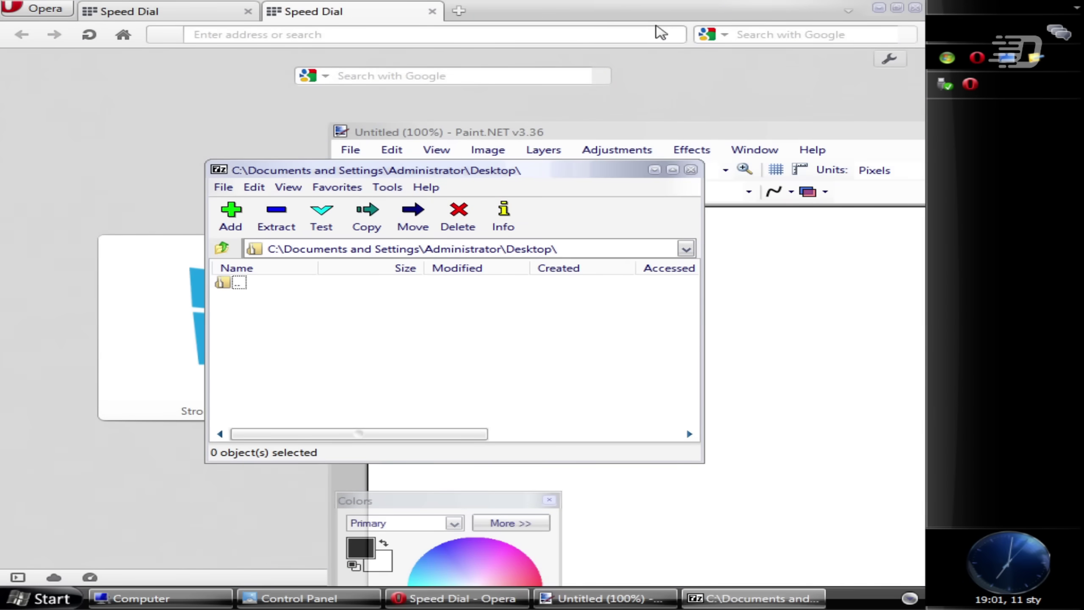
Step: Bring the Opera window to the front, restore it to a smaller size and minimize it
{"action": "left_click", "coordinate": [660, 32]}
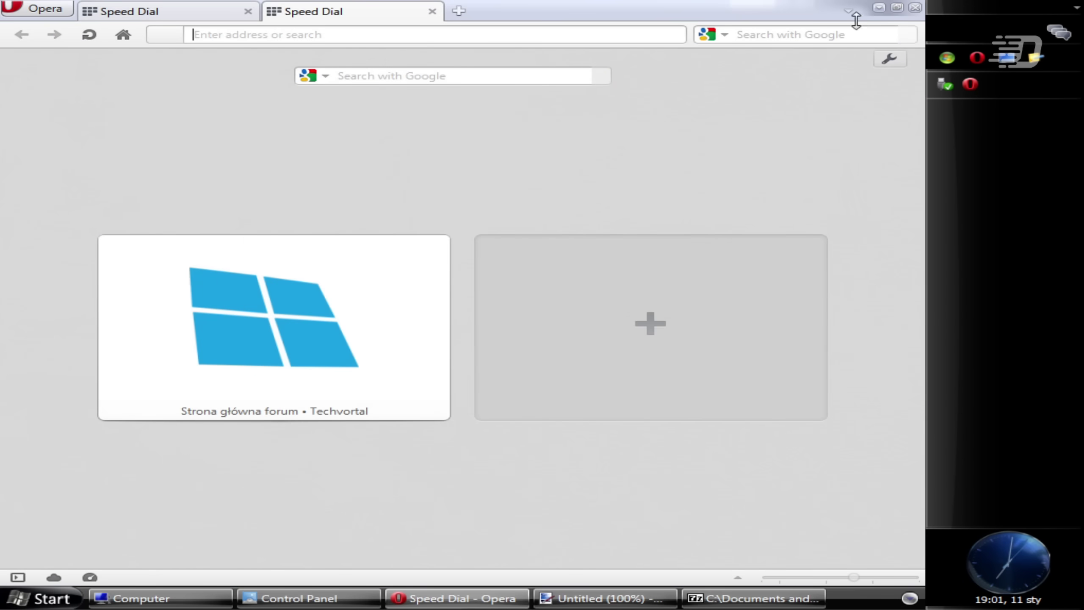
{"action": "left_click", "coordinate": [897, 8]}
{"action": "left_click", "coordinate": [818, 52]}
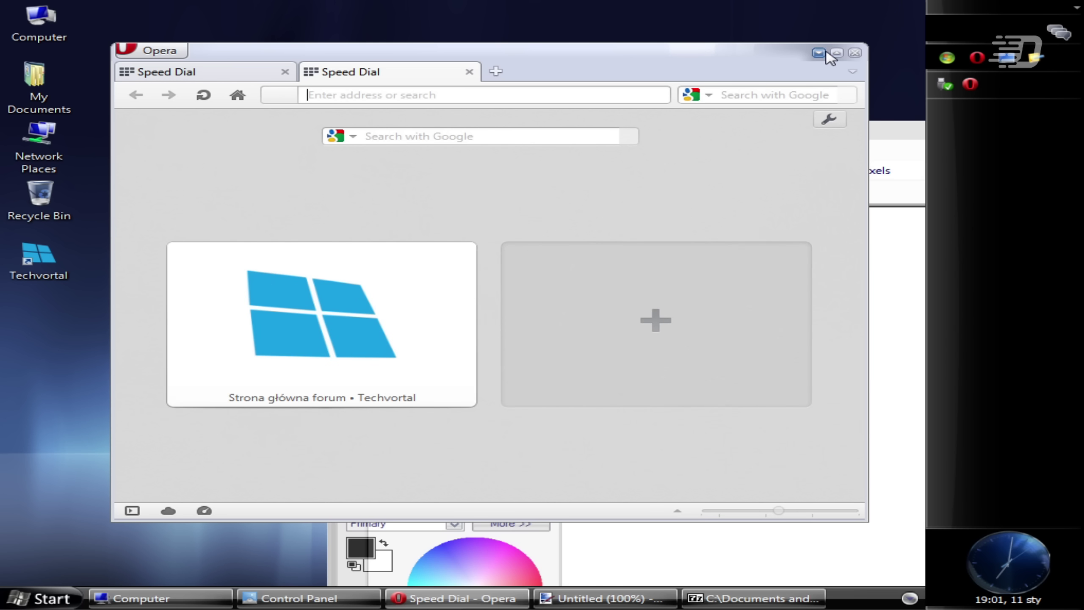
Step: Move the 7-Zip file manager window across the desktop and close it
{"action": "left_click_drag", "start_coordinate": [627, 194], "coordinate": [525, 160]}
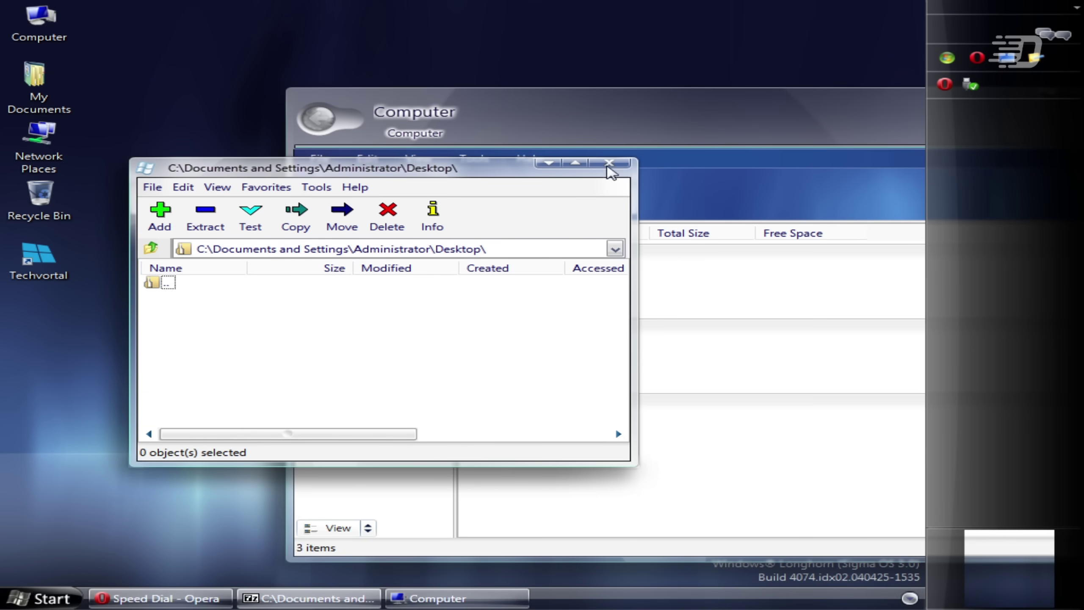
{"action": "left_click", "coordinate": [609, 163]}
Step: Open the properties of the desktop
{"action": "right_click", "coordinate": [172, 444]}
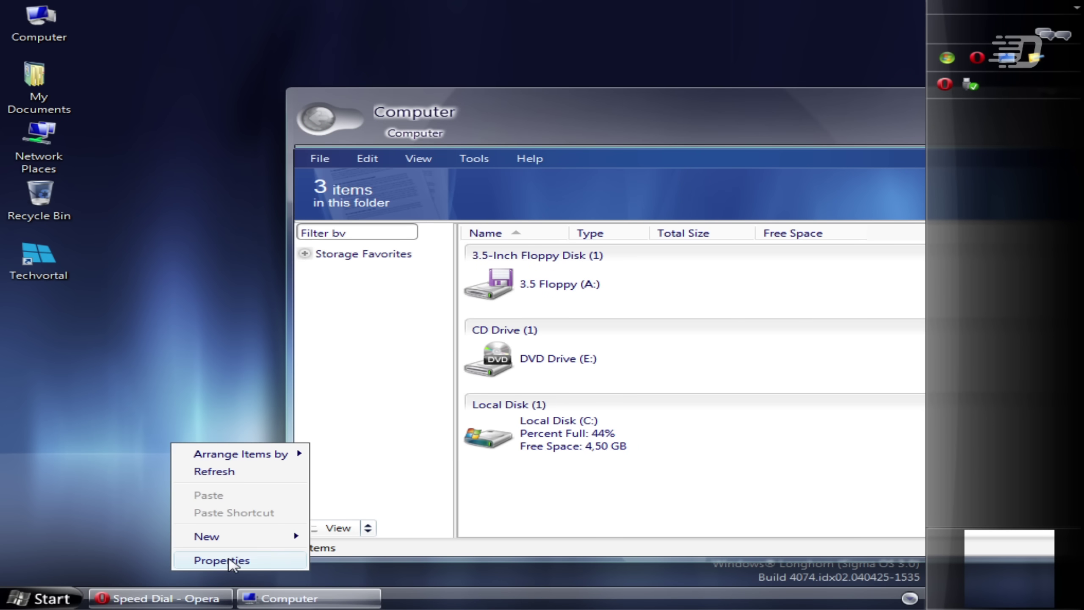